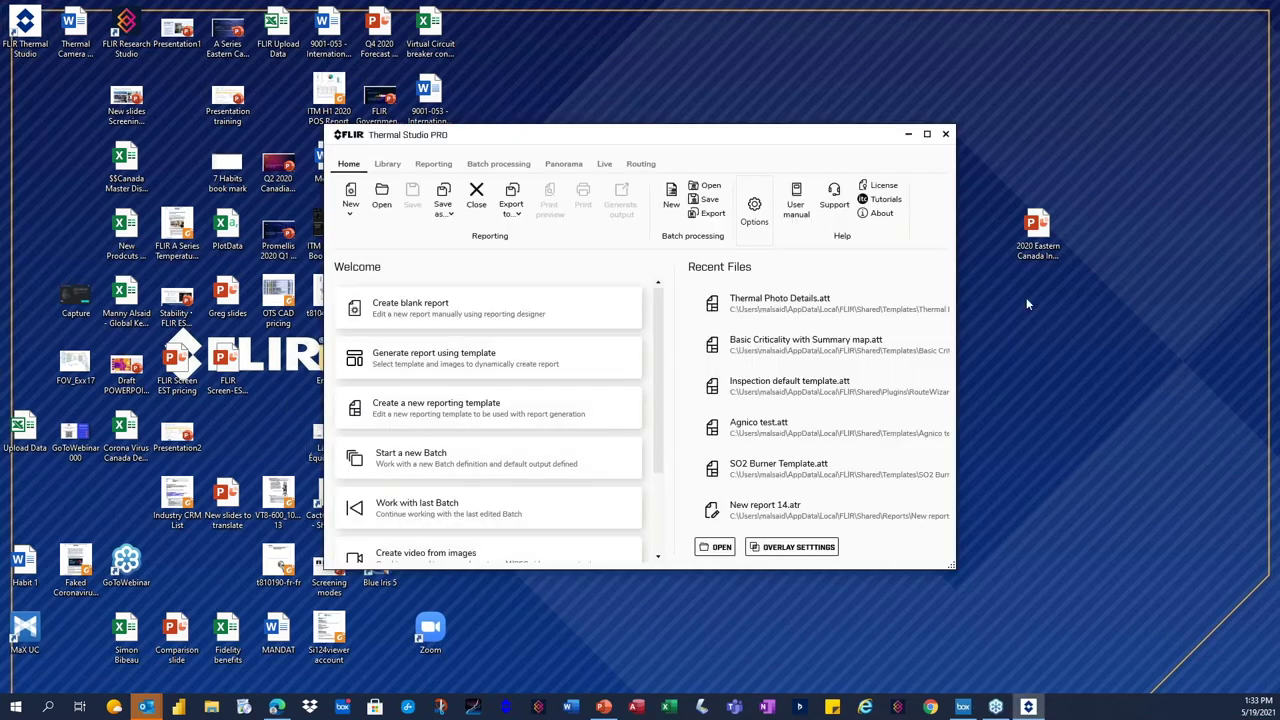
- Open the image "Motors with gauges - copie.jpg" from the library's Samples > Multi Spectral > Electrical folder
{"action": "left_click", "coordinate": [928, 156]}
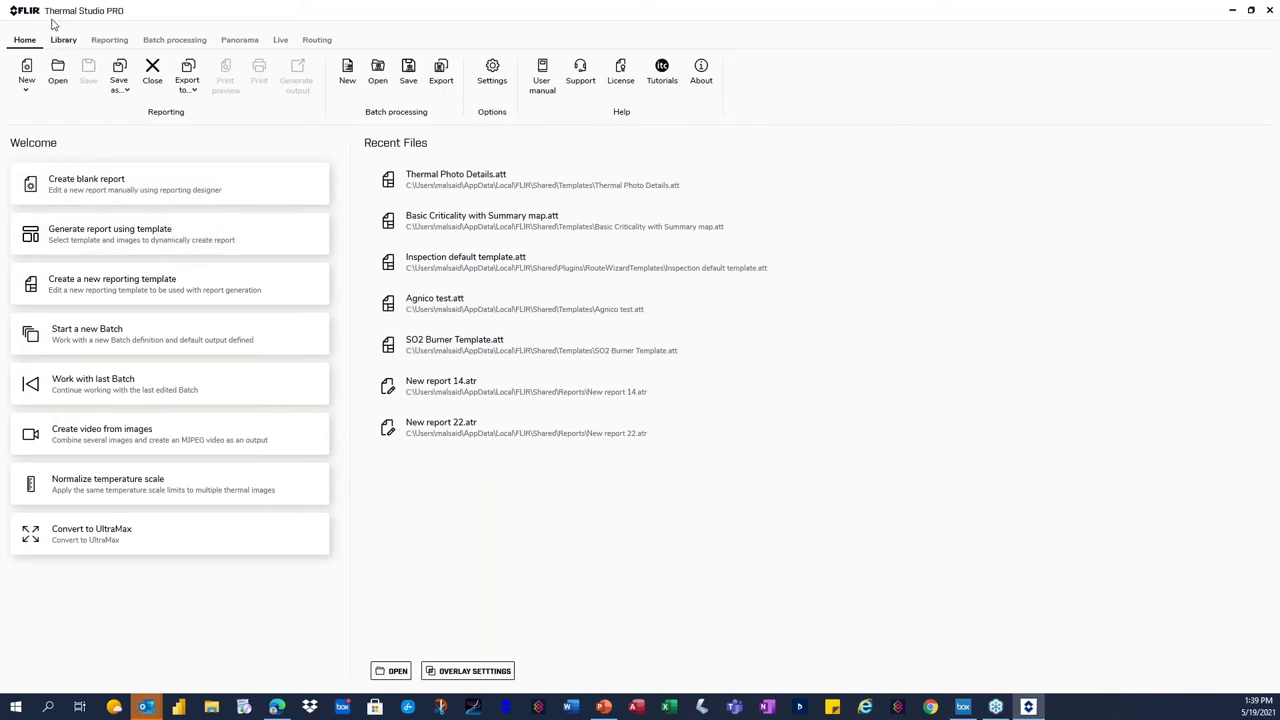
{"action": "left_click", "coordinate": [68, 42]}
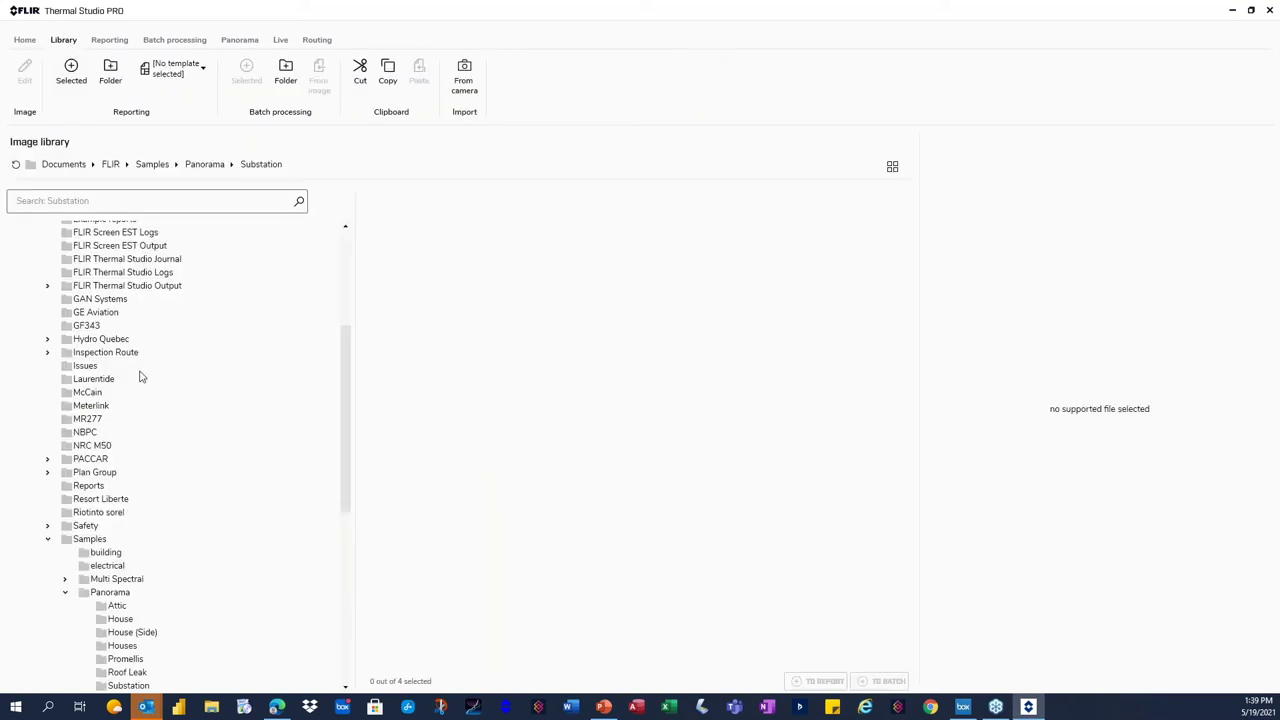
{"action": "left_click", "coordinate": [406, 233]}
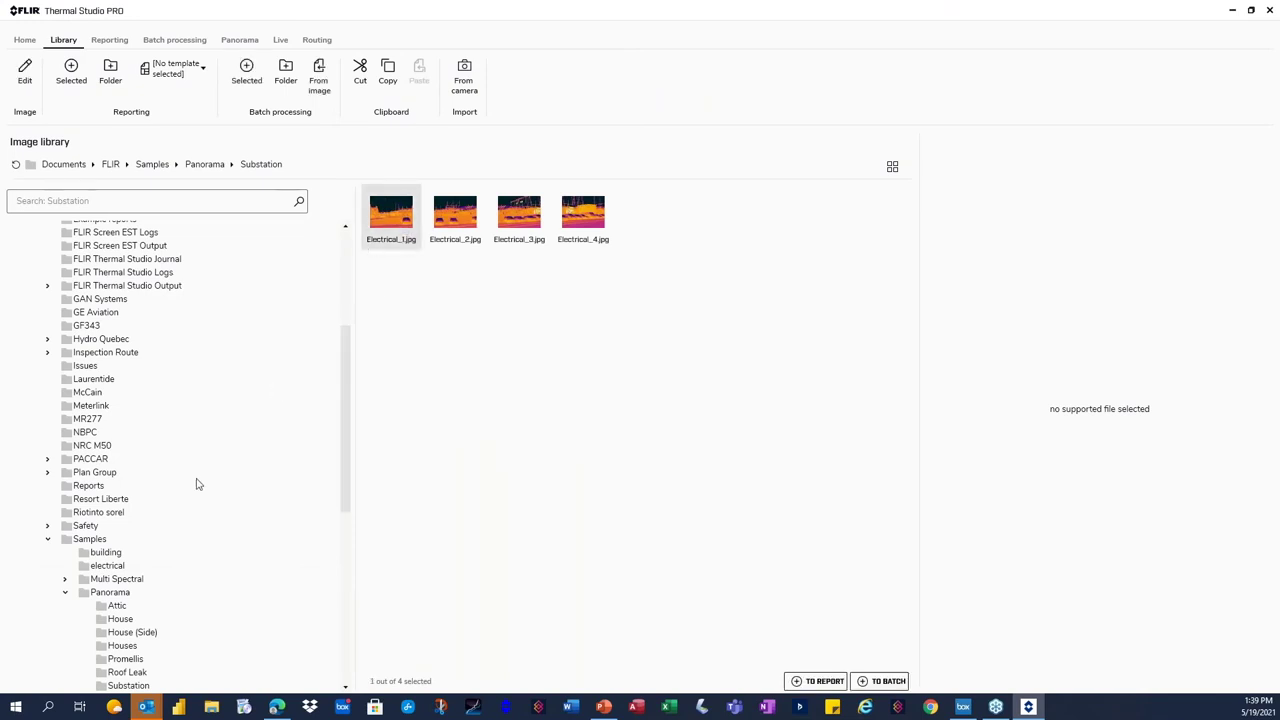
{"action": "scroll", "coordinate": [175, 618], "scroll_direction": "down", "scroll_amount": 1}
{"action": "left_click", "coordinate": [124, 573]}
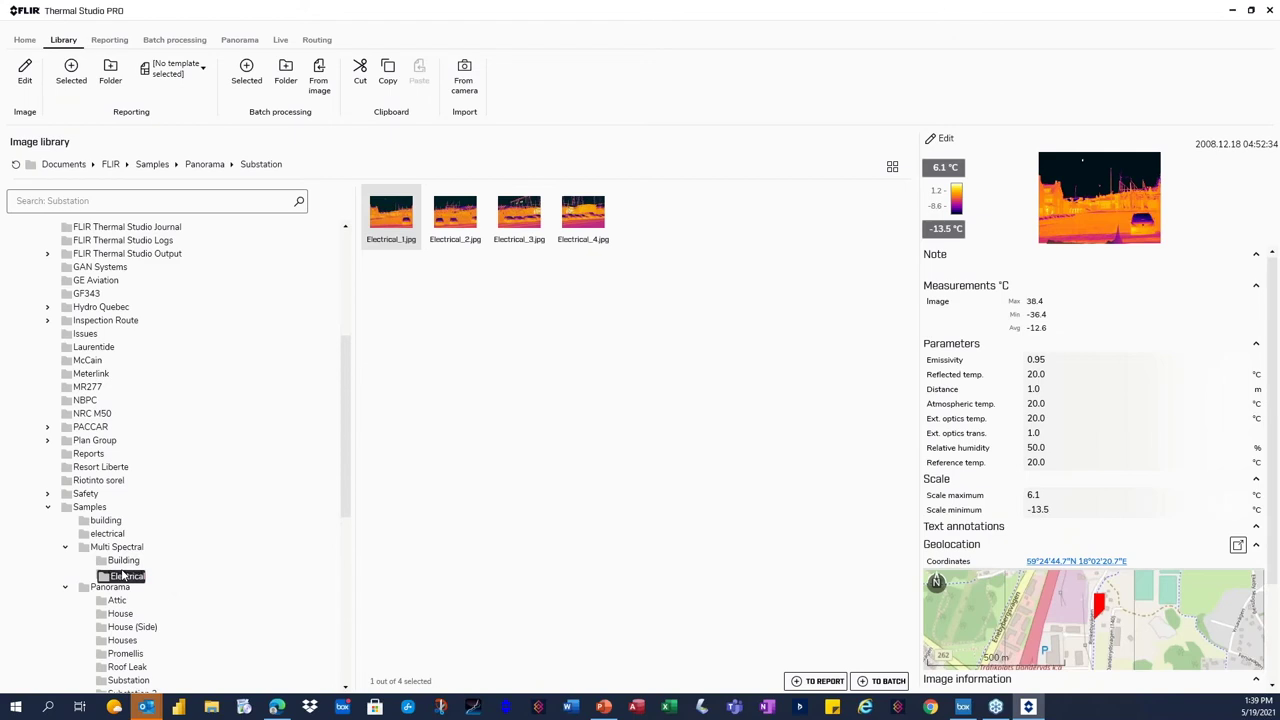
{"action": "double_click", "coordinate": [456, 283]}
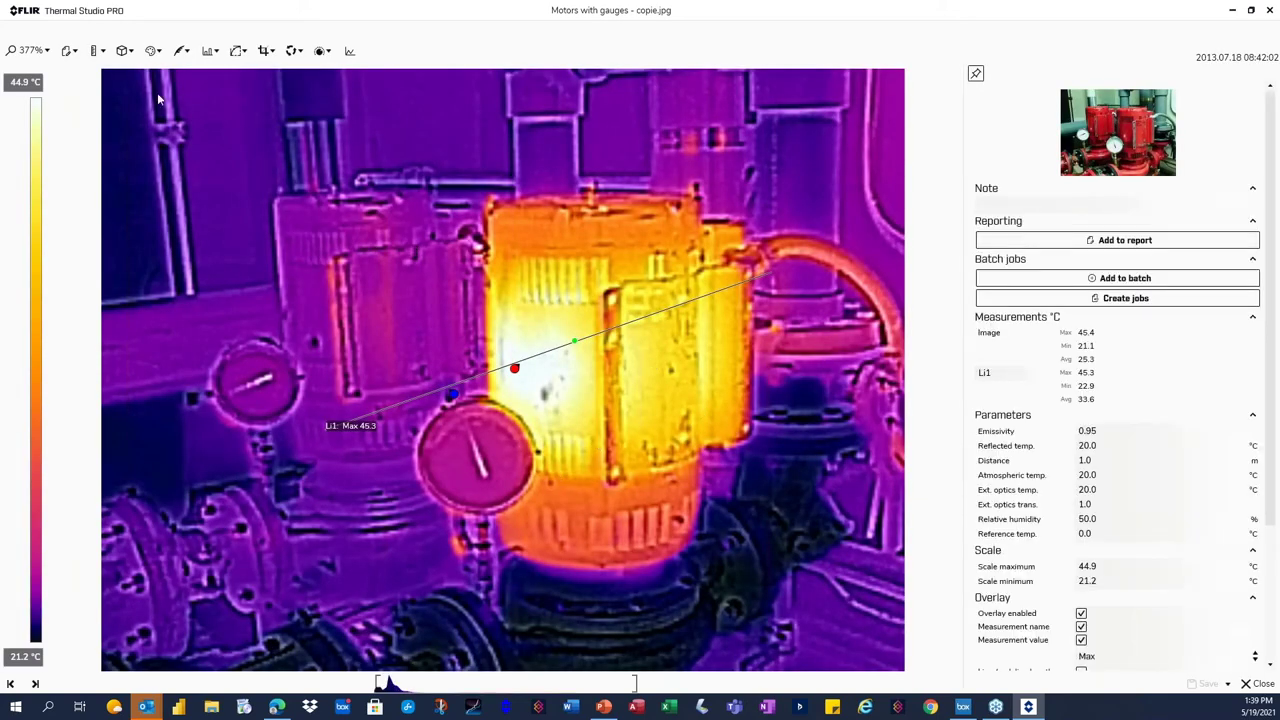
- Place a spotmeter measurement on the upper part of the cooler left motor
{"action": "left_click", "coordinate": [95, 50]}
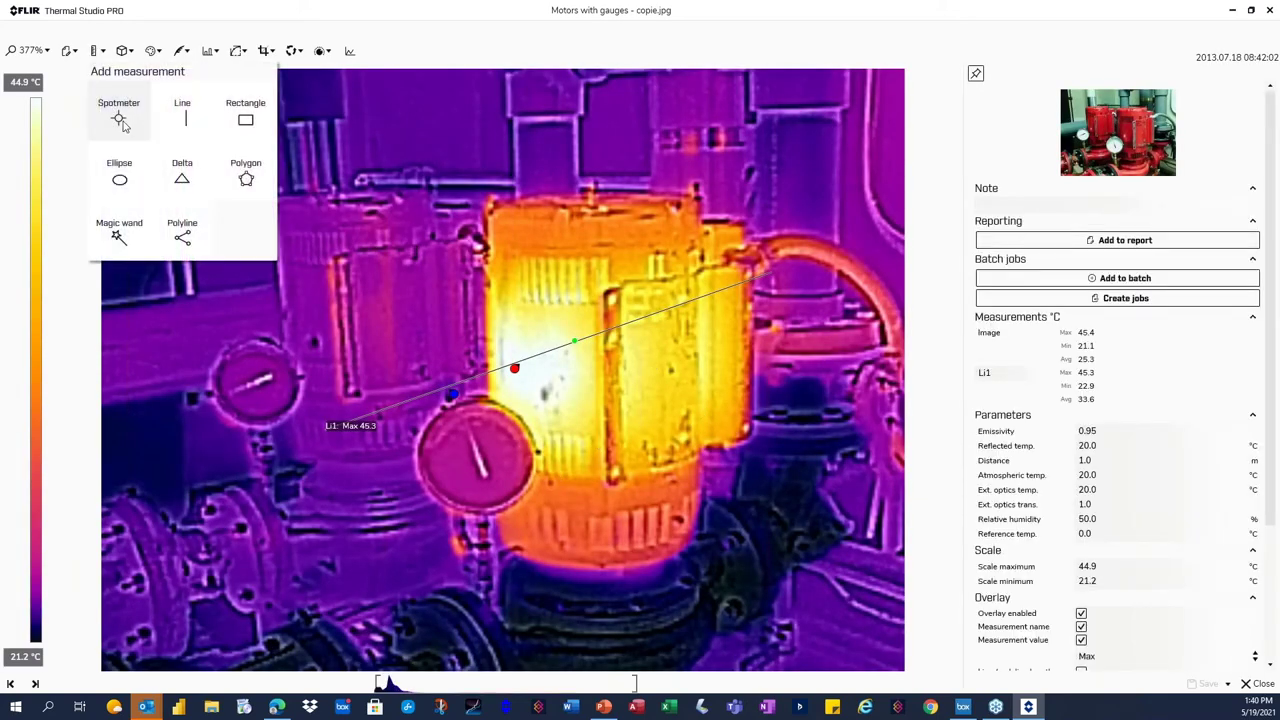
{"action": "left_click", "coordinate": [121, 121]}
{"action": "left_click", "coordinate": [397, 280]}
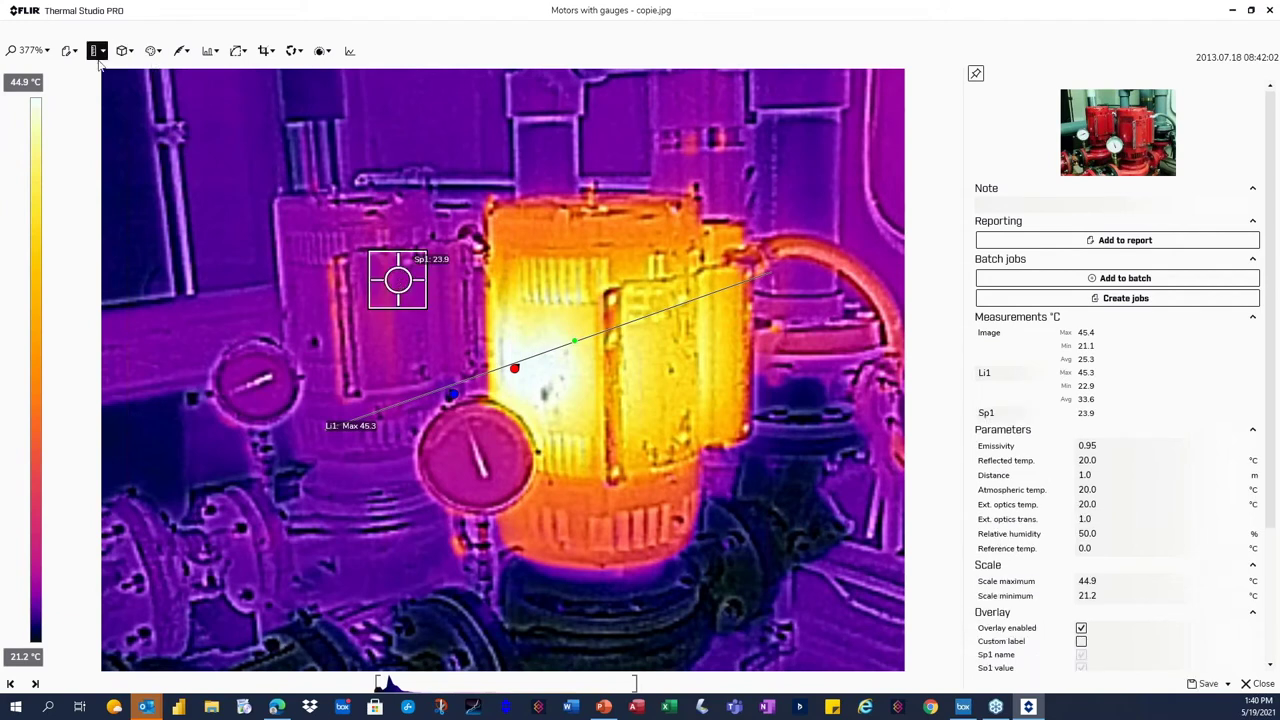
- Draw a polygon measurement area over the upper part of the hot motor
{"action": "left_click", "coordinate": [95, 50]}
{"action": "left_click", "coordinate": [250, 182]}
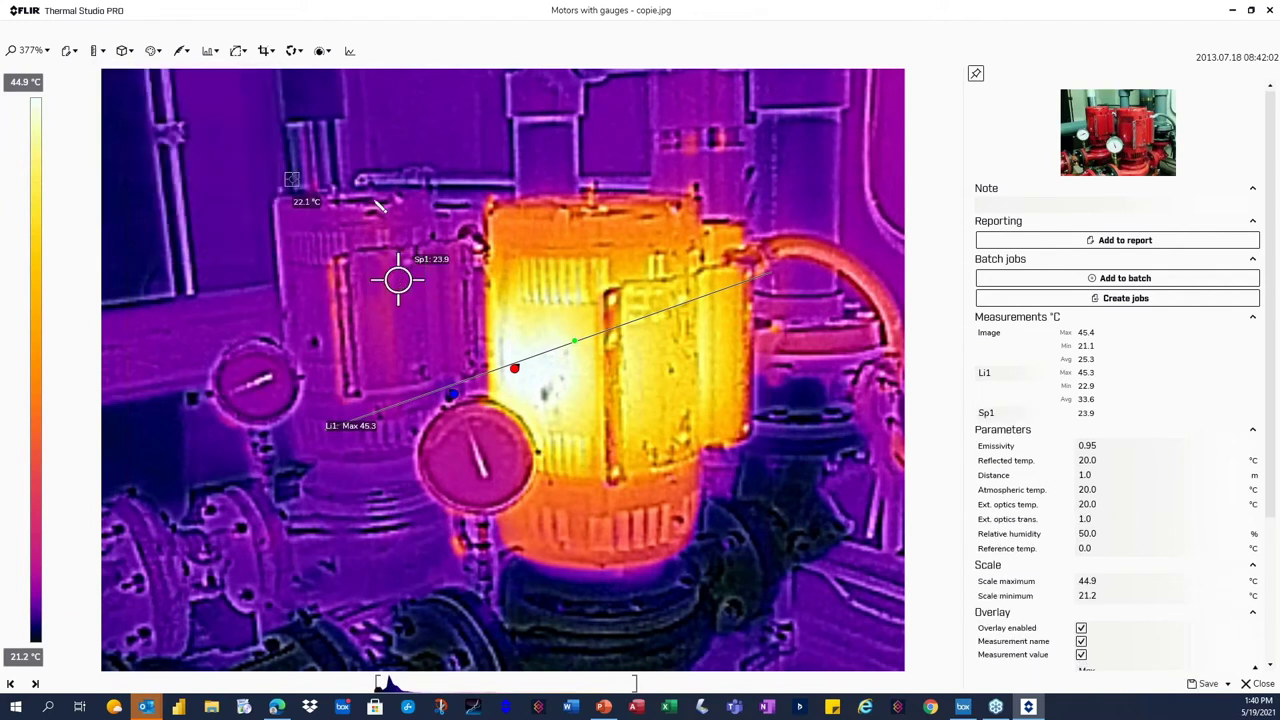
{"action": "left_click", "coordinate": [490, 210]}
{"action": "left_click", "coordinate": [490, 305]}
{"action": "double_click", "coordinate": [609, 204]}
{"action": "left_click_drag", "start_coordinate": [640, 228], "coordinate": [623, 202]}
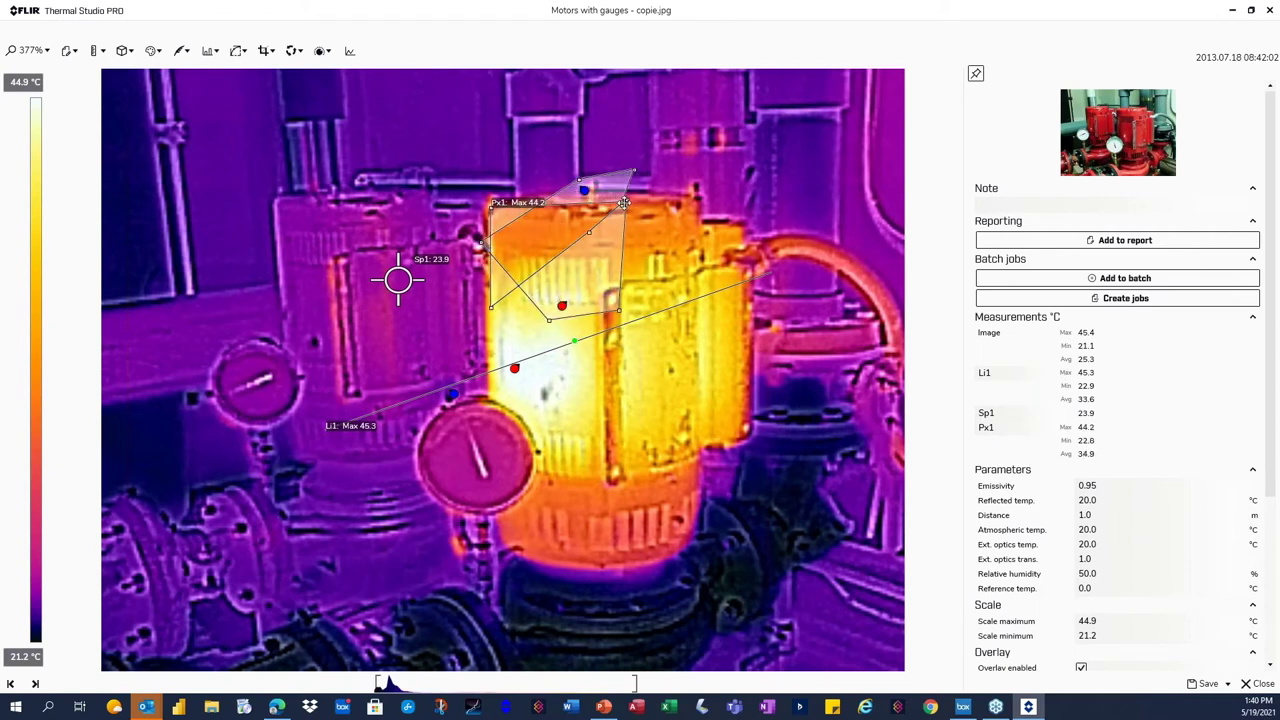
- Create a Magic wand measurement area on the right part of the hot motor
{"action": "left_click", "coordinate": [97, 50]}
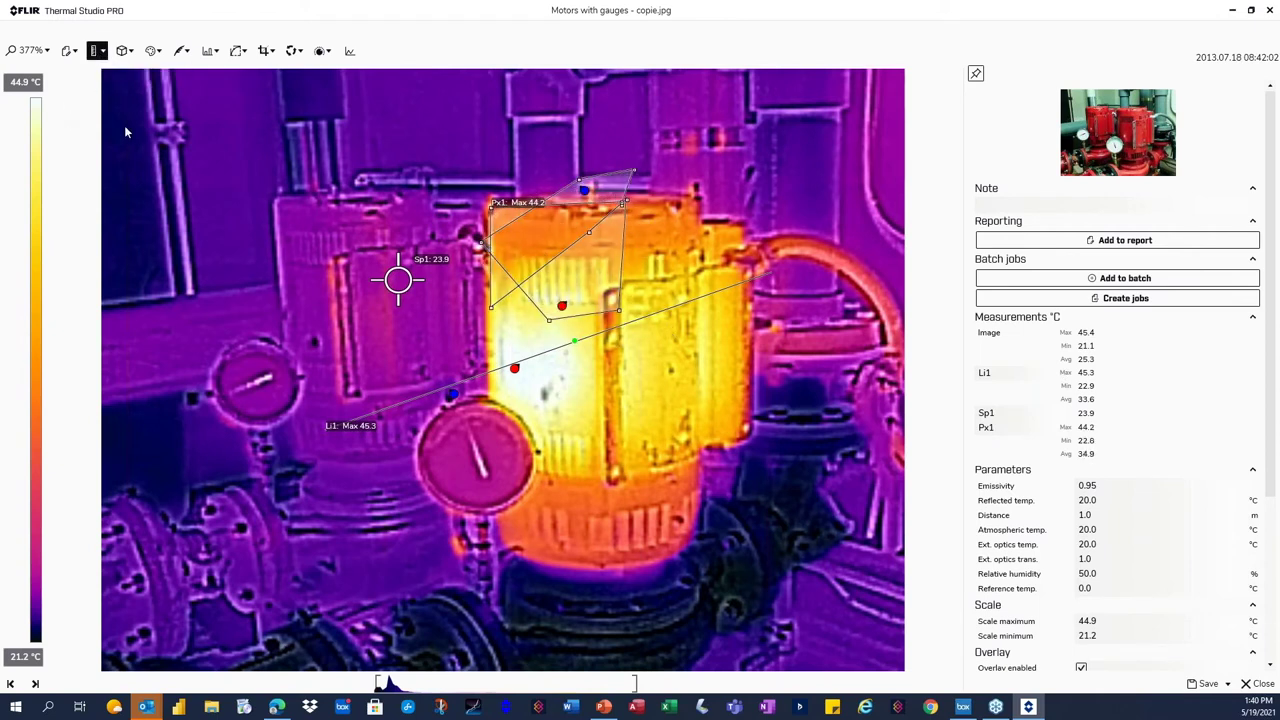
{"action": "left_click", "coordinate": [119, 232]}
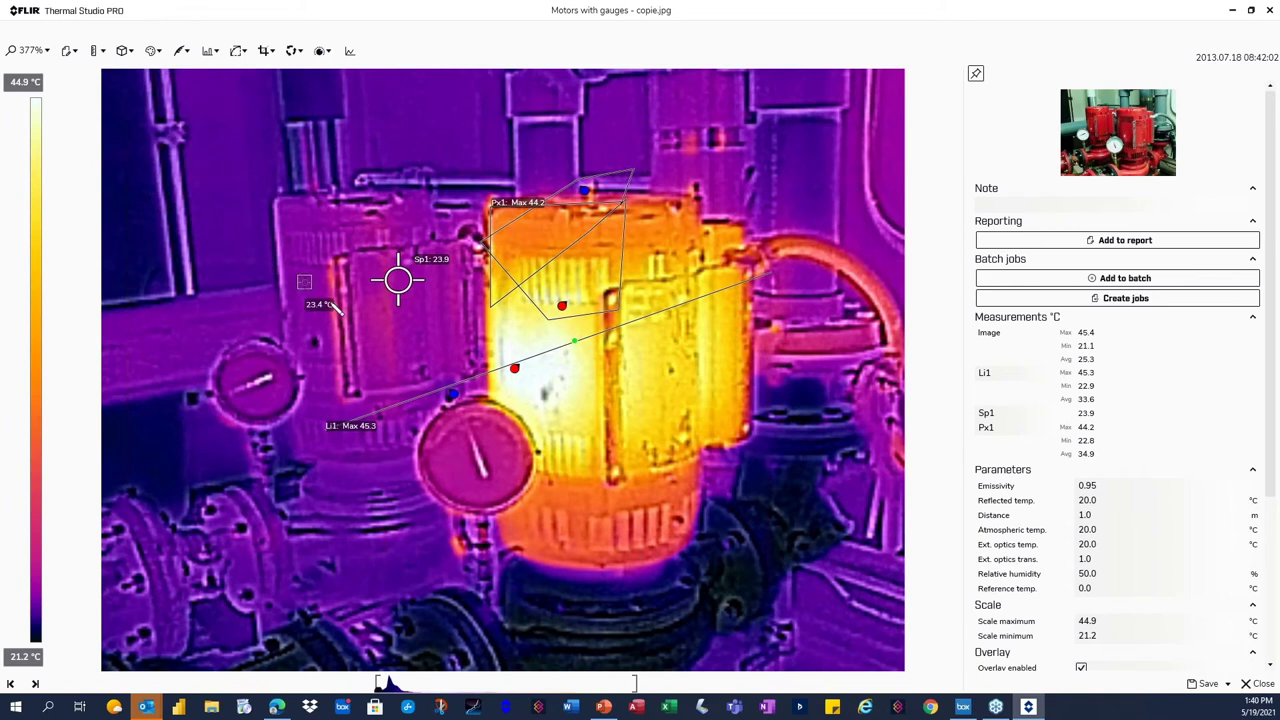
{"action": "left_click", "coordinate": [700, 410]}
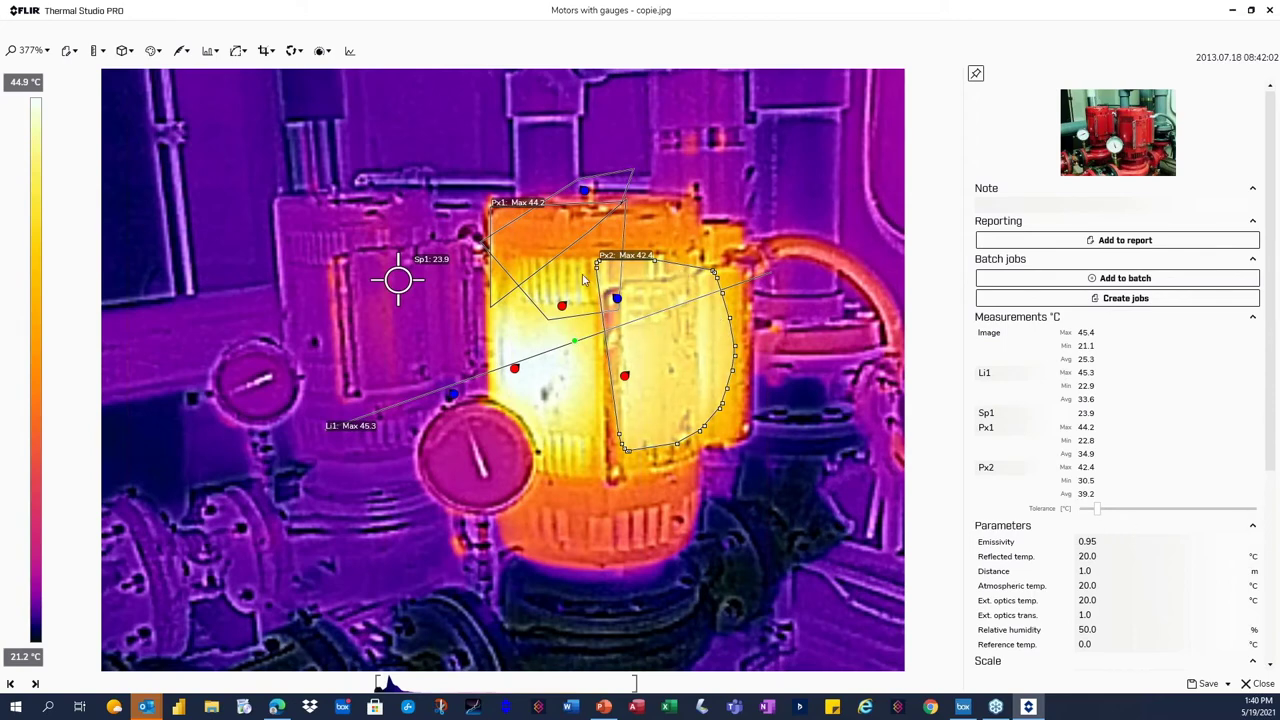
- Add a left-pointing arrow shape to the image and move it over the top of the left motor
{"action": "left_click", "coordinate": [123, 50]}
{"action": "left_click", "coordinate": [153, 114]}
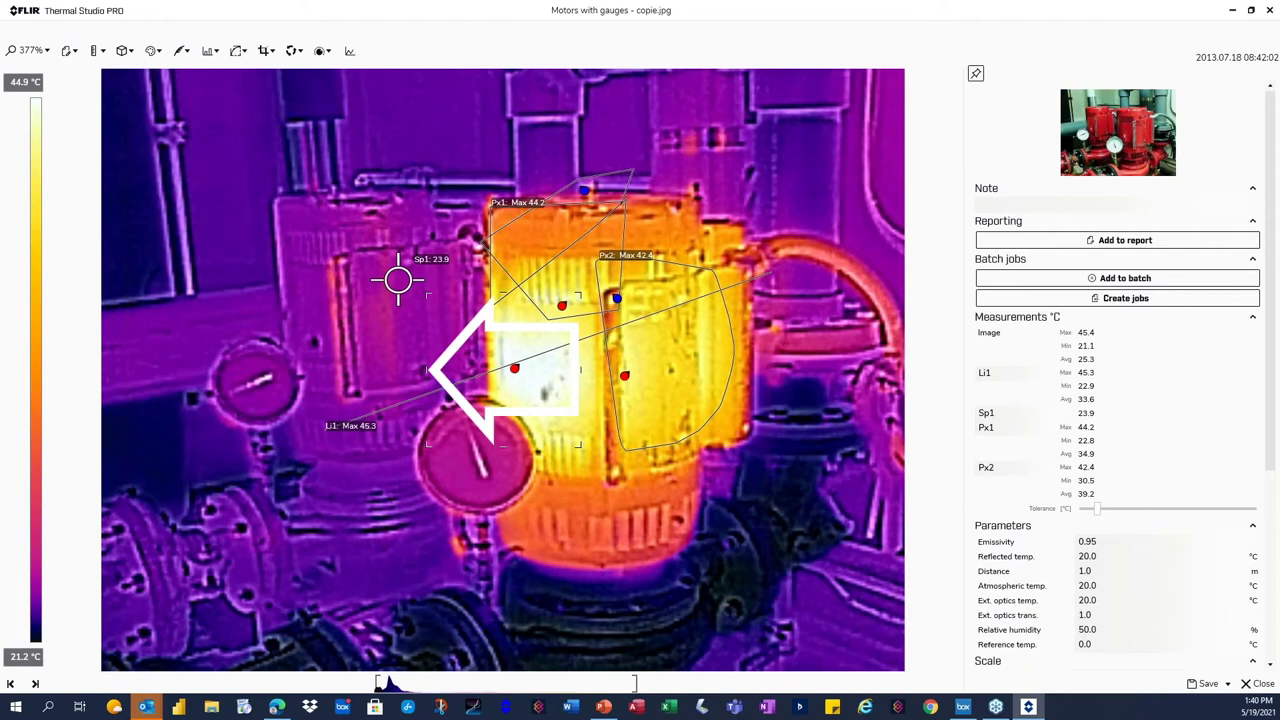
{"action": "left_click_drag", "start_coordinate": [505, 374], "coordinate": [296, 240]}
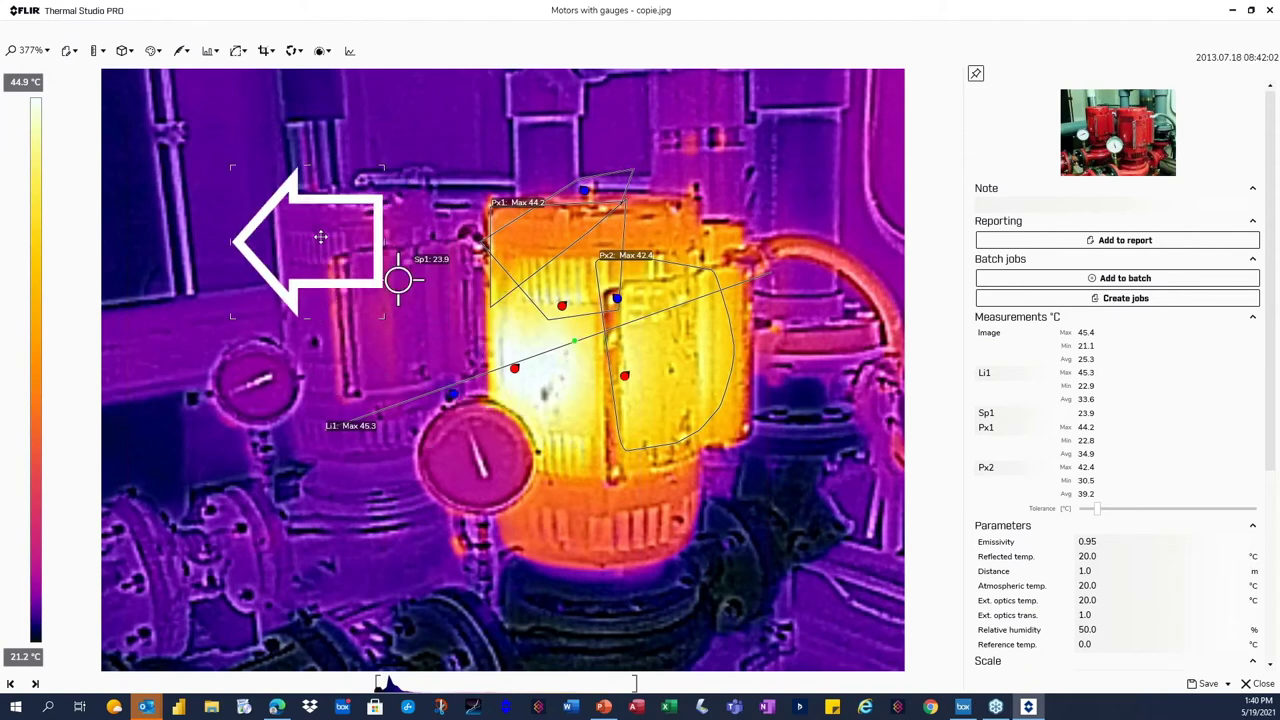
- Enable text in the arrow shape, choose a font color, and enter "Oh" and "oh" on two lines
{"action": "left_click", "coordinate": [322, 242]}
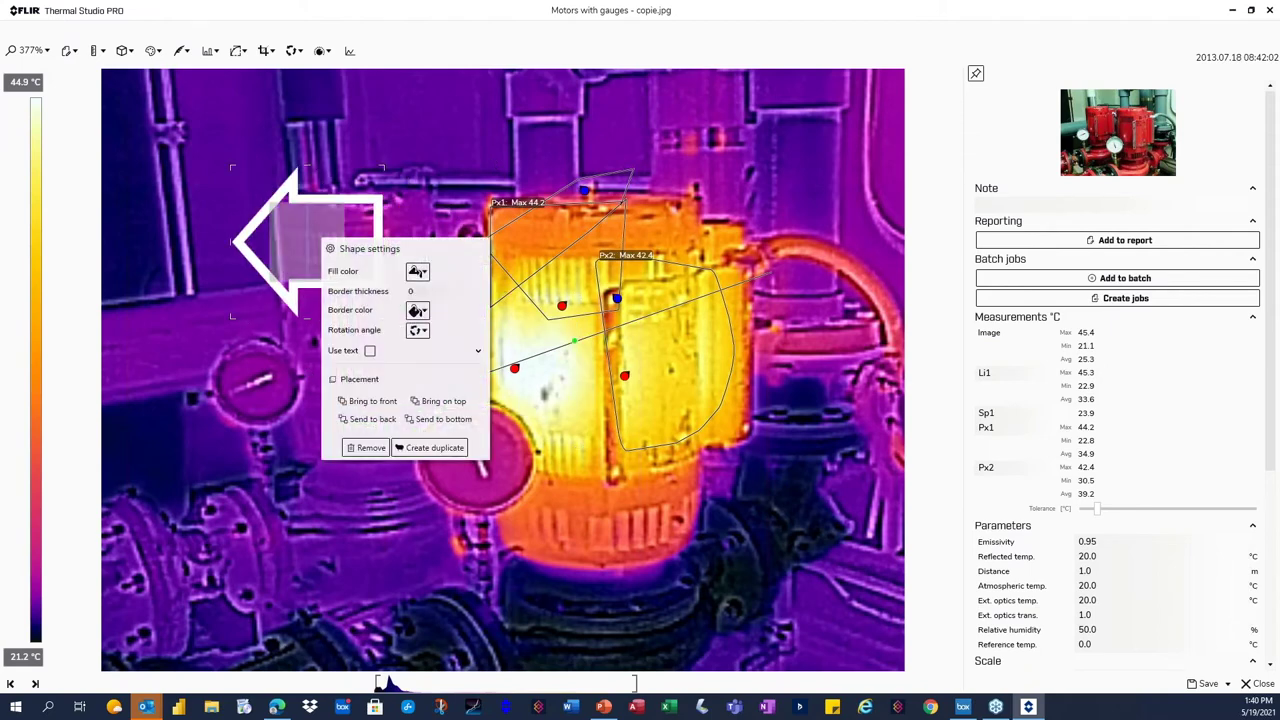
{"action": "left_click", "coordinate": [369, 350]}
{"action": "left_click", "coordinate": [473, 372]}
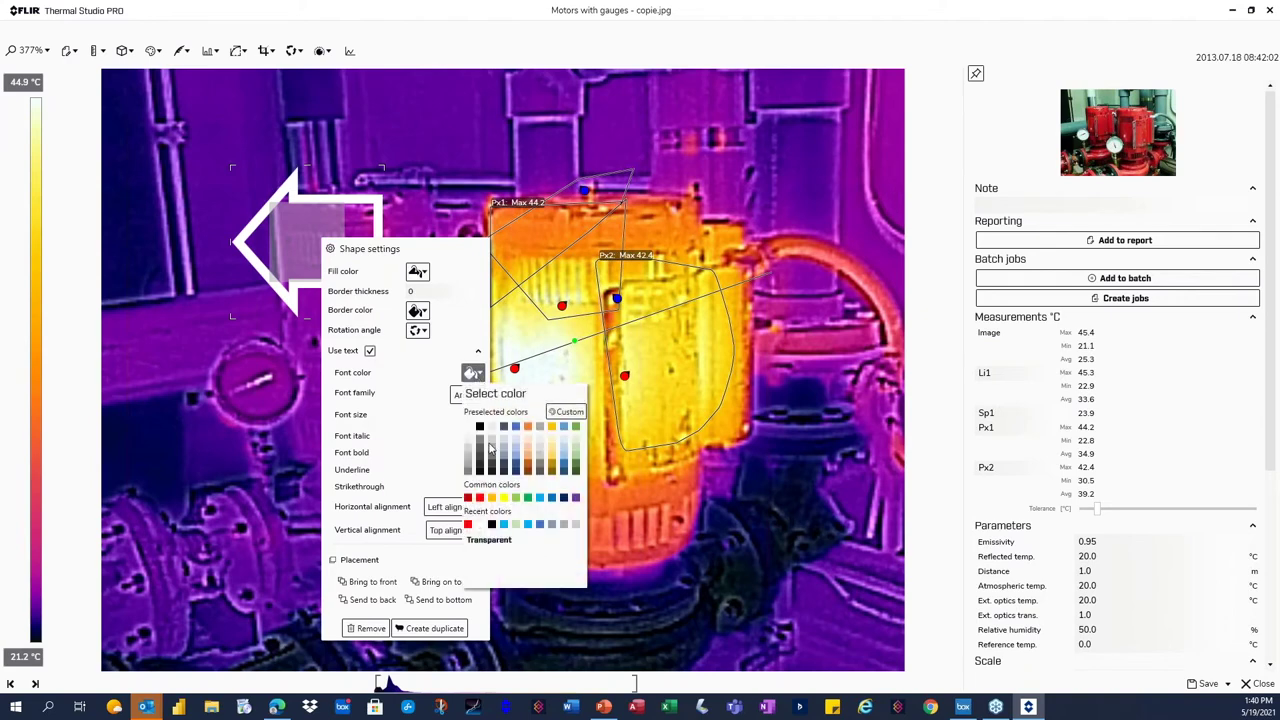
{"action": "left_click", "coordinate": [470, 437]}
{"action": "left_click", "coordinate": [293, 265]}
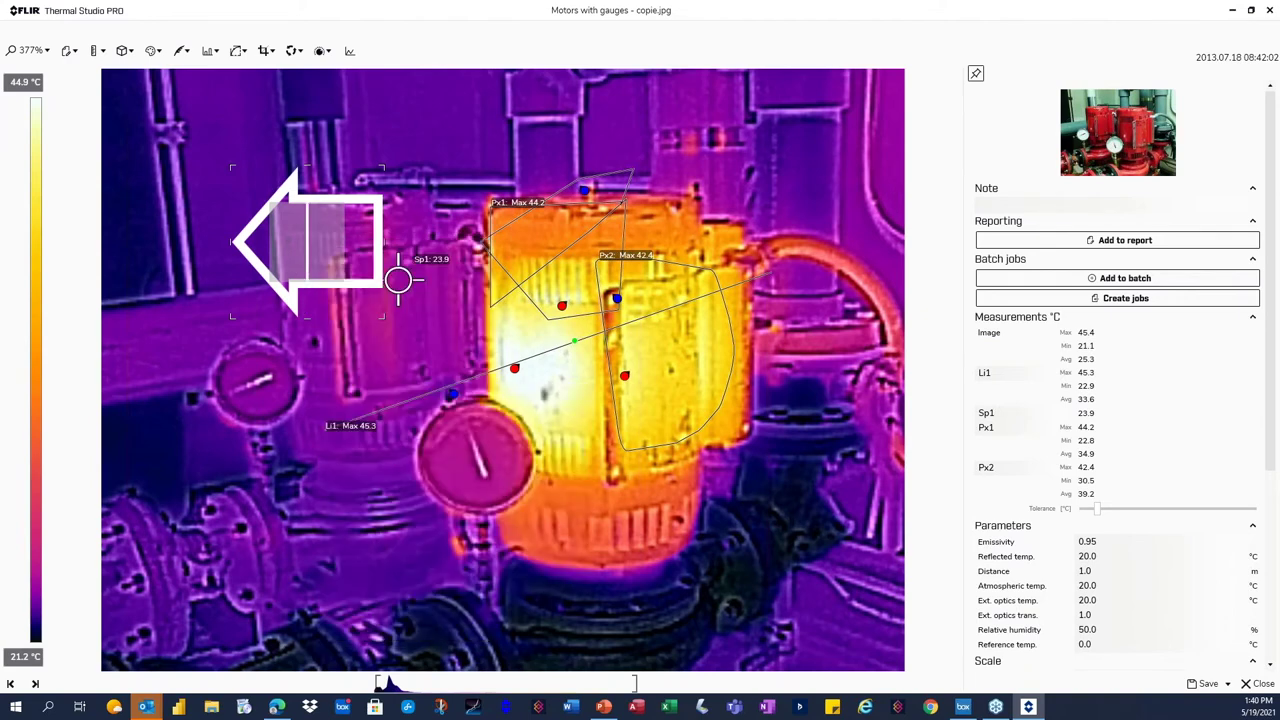
{"action": "type", "text": "Oh"}
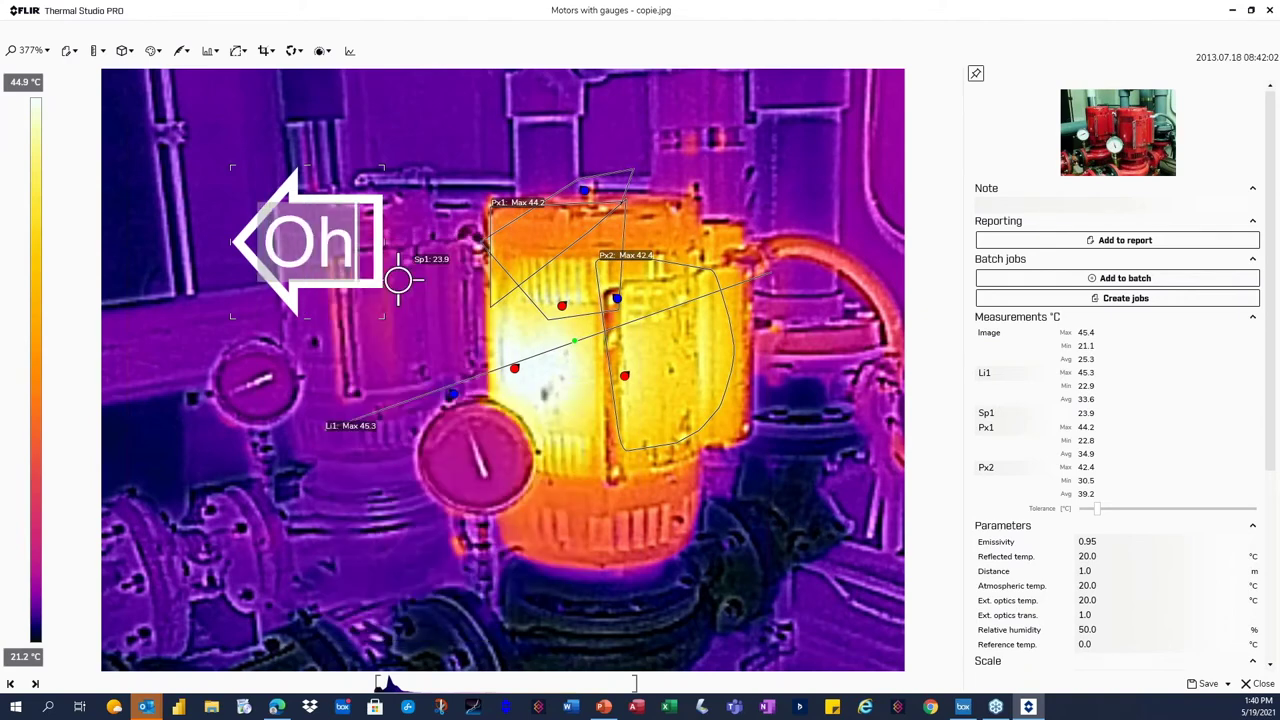
{"action": "key", "text": "Return"}
{"action": "type", "text": "oh"}
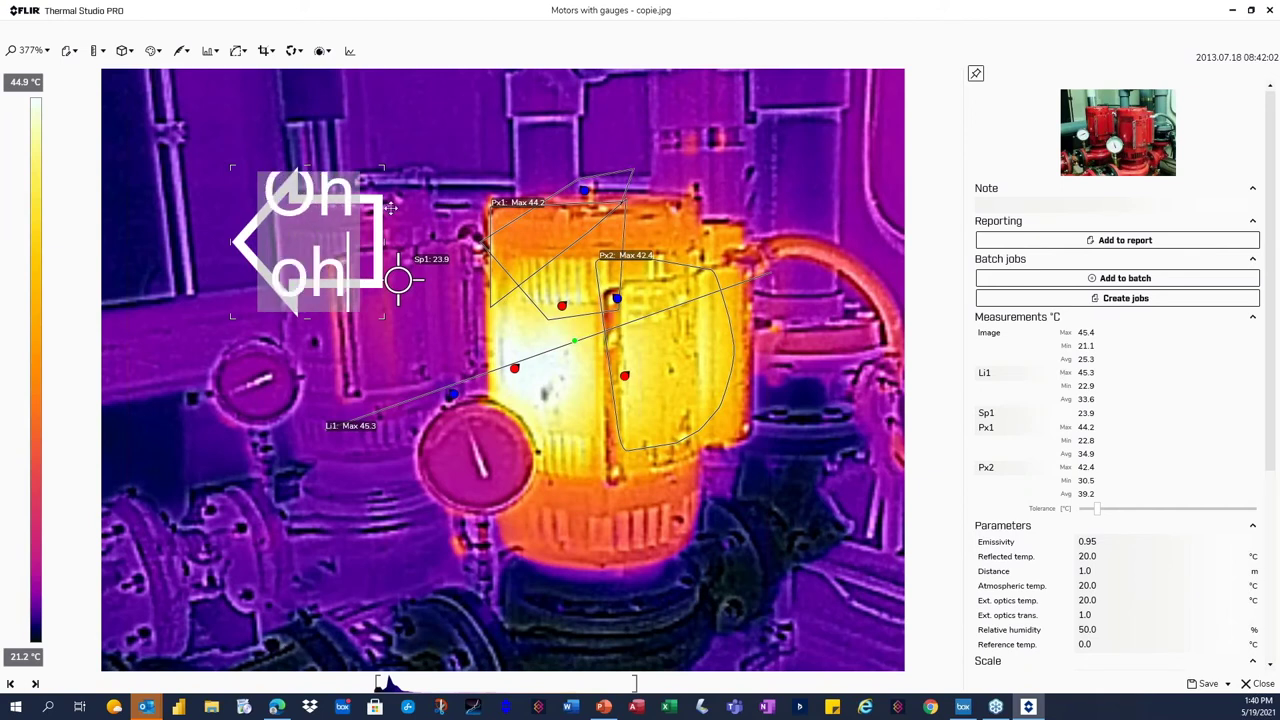
{"action": "left_click", "coordinate": [370, 231]}
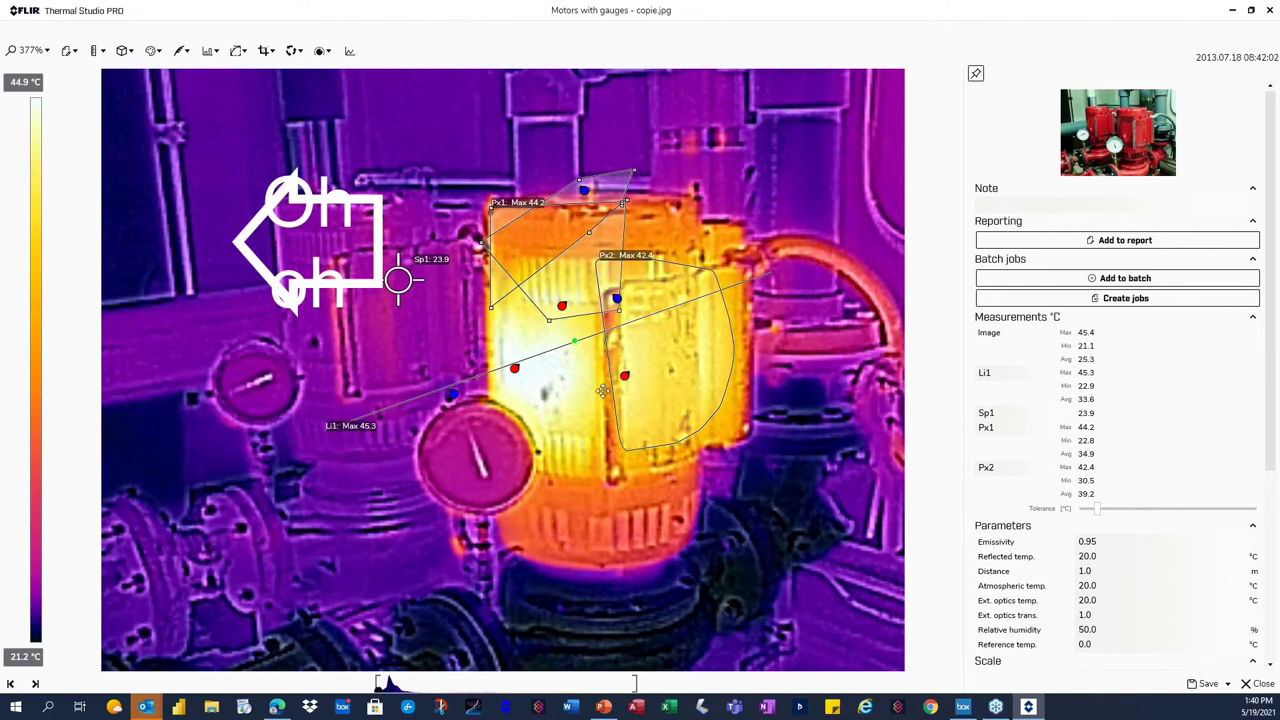
- Delete both polygon areas, the line measurement, the arrow shape with its text and the spotmeter from the image
{"action": "left_click", "coordinate": [665, 296]}
{"action": "key", "text": "Delete"}
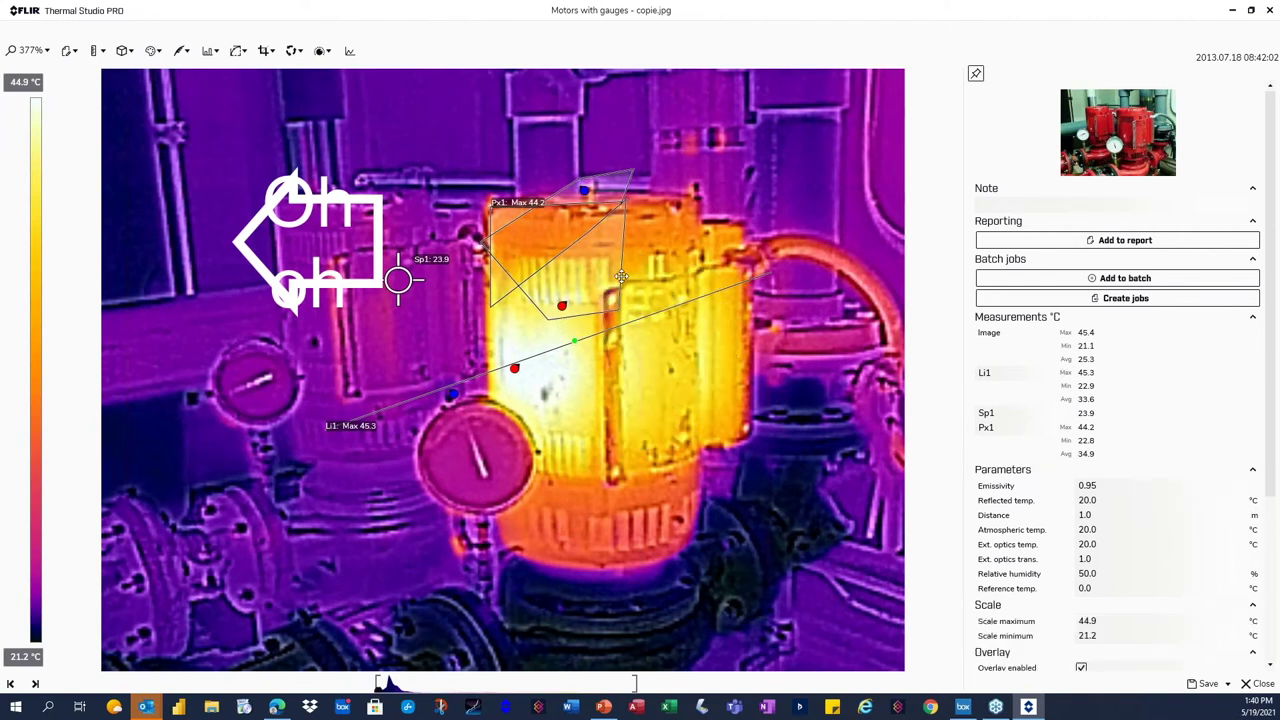
{"action": "key", "text": "Delete"}
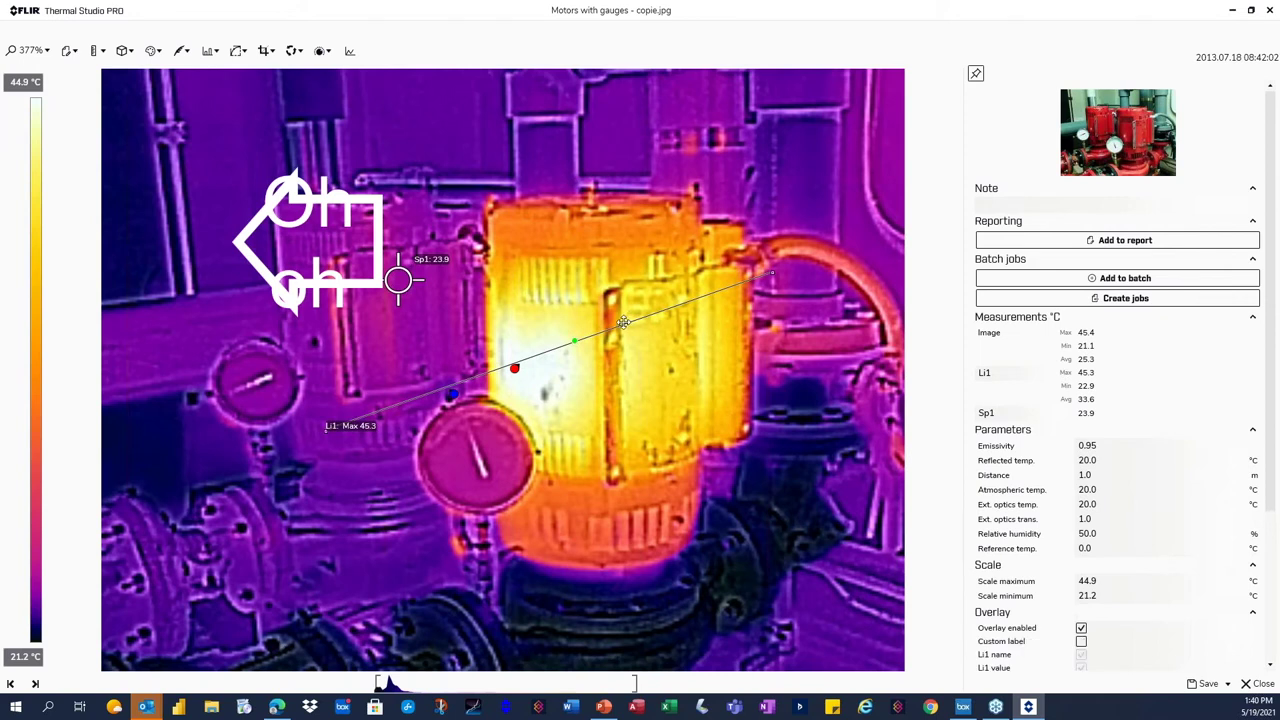
{"action": "key", "text": "Delete"}
{"action": "left_click", "coordinate": [392, 283]}
{"action": "key", "text": "Delete"}
{"action": "left_click", "coordinate": [398, 288]}
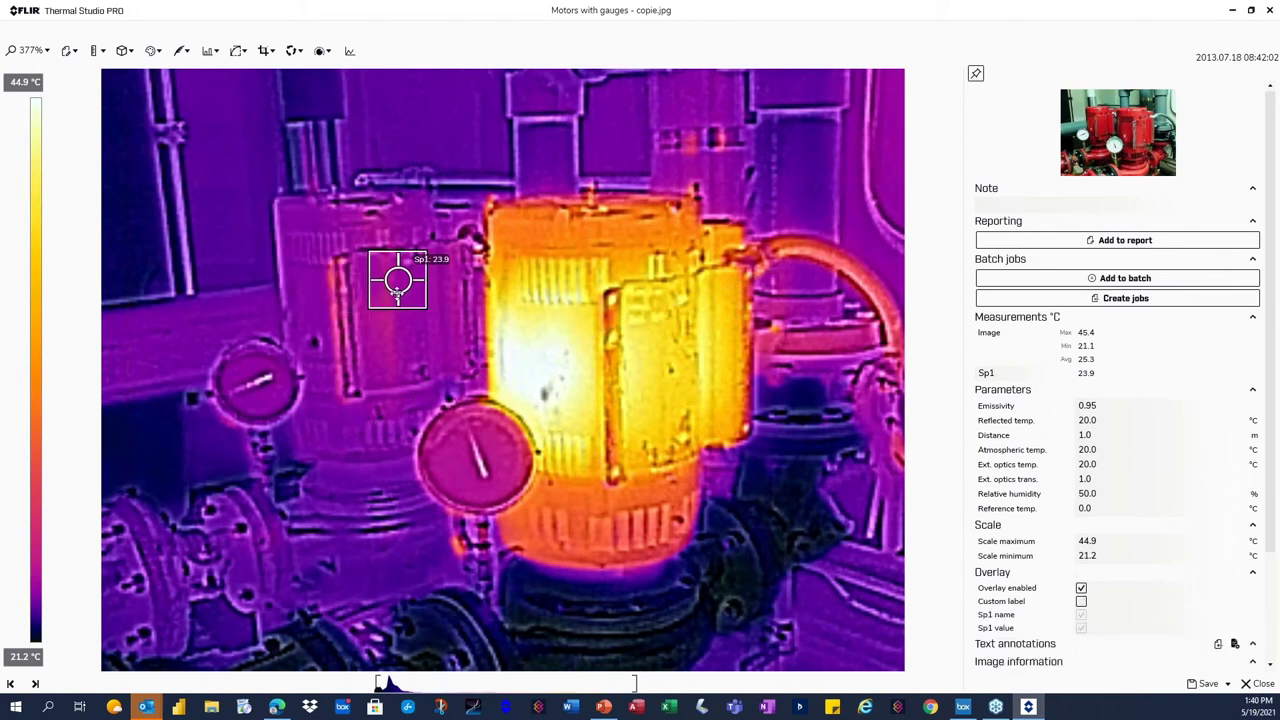
{"action": "key", "text": "Delete"}
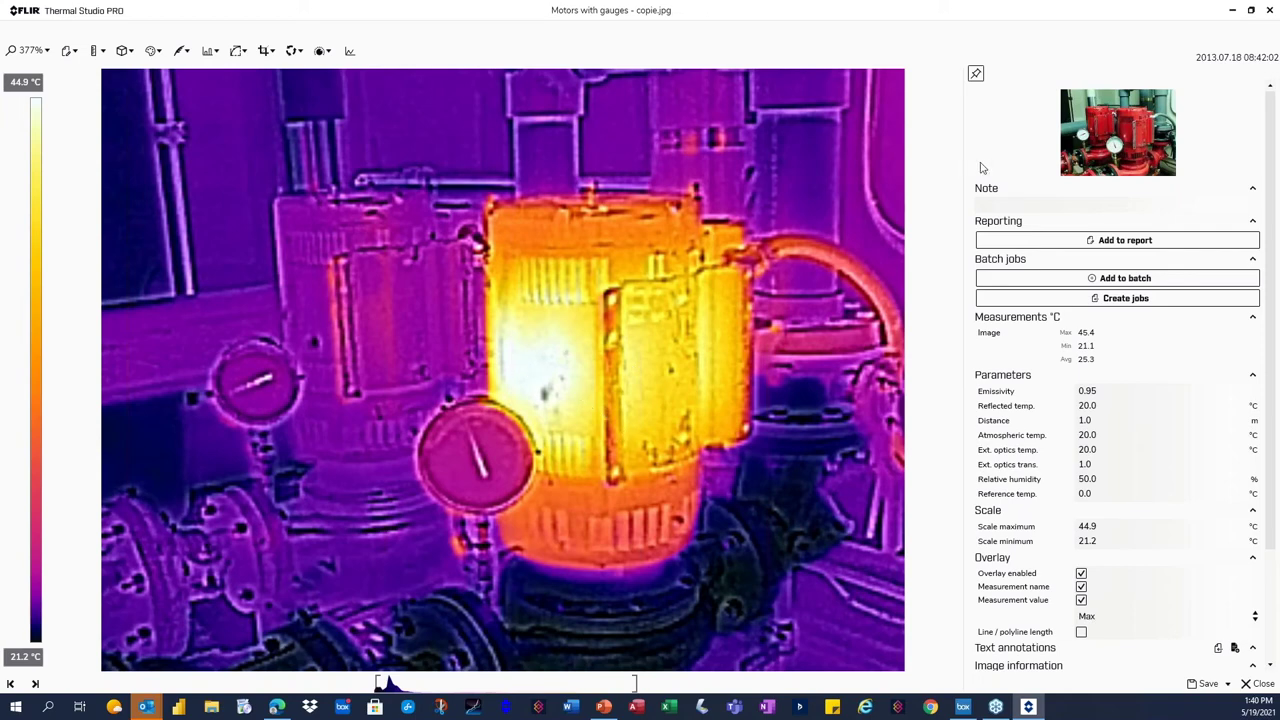
- View the visual photo of the motors enlarged, return to the thermal image and switch its fusion mode to Thermal Only
{"action": "left_click", "coordinate": [1098, 160]}
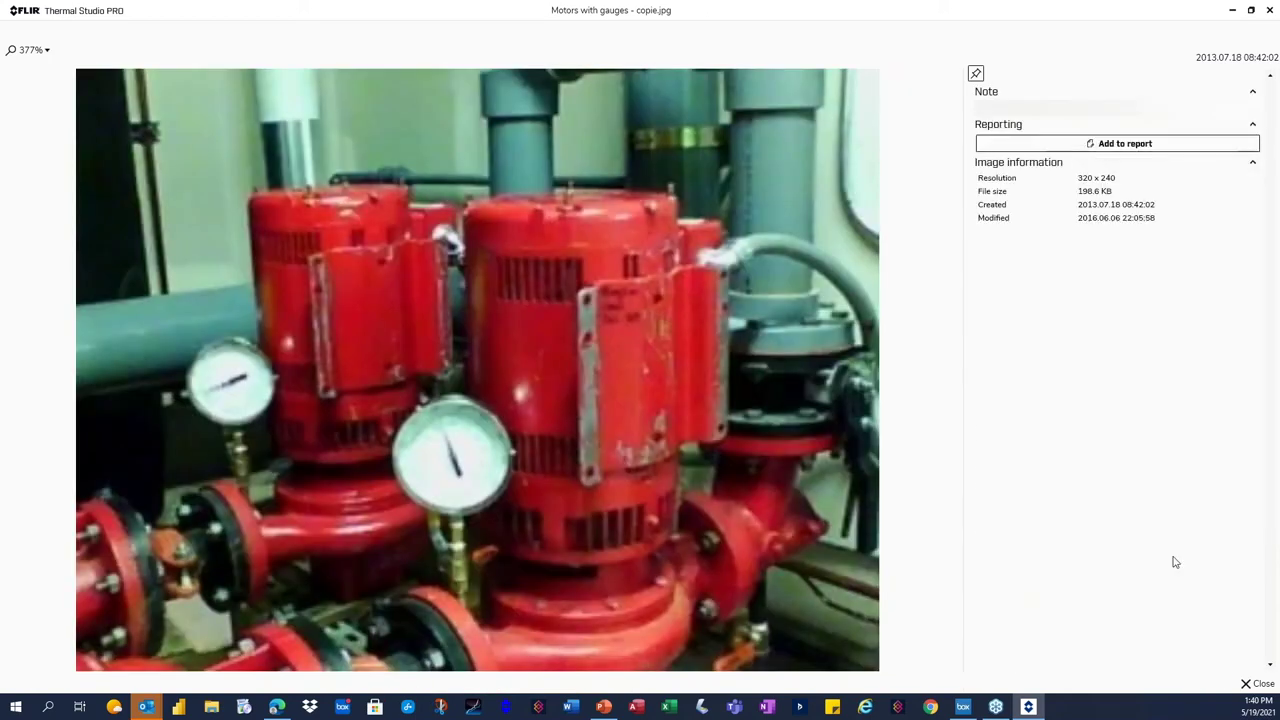
{"action": "left_click", "coordinate": [880, 626]}
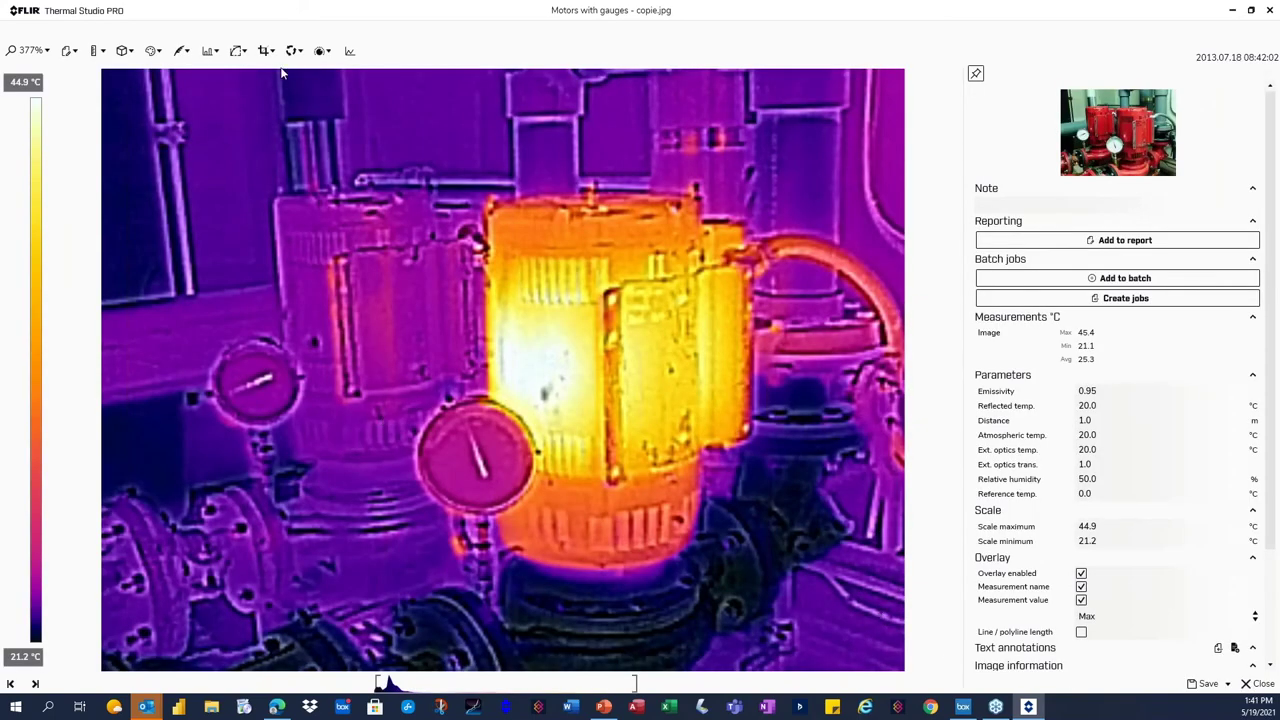
{"action": "left_click", "coordinate": [322, 50]}
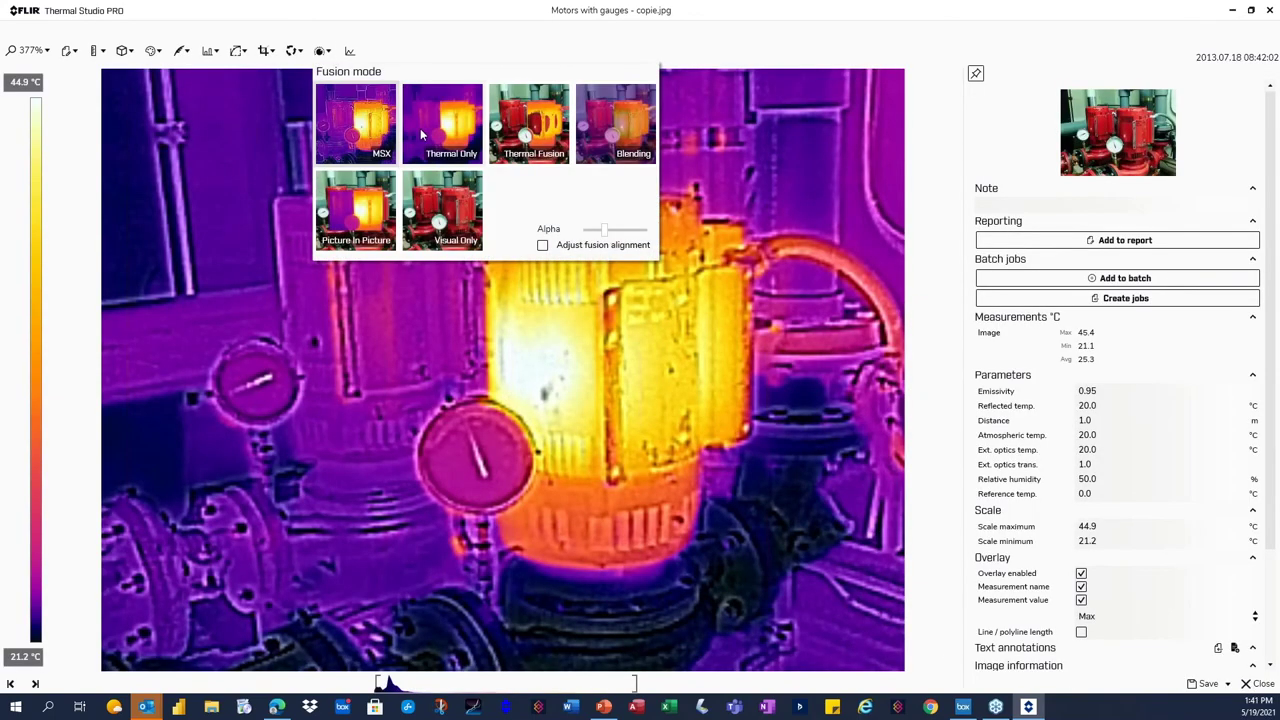
{"action": "left_click", "coordinate": [420, 128]}
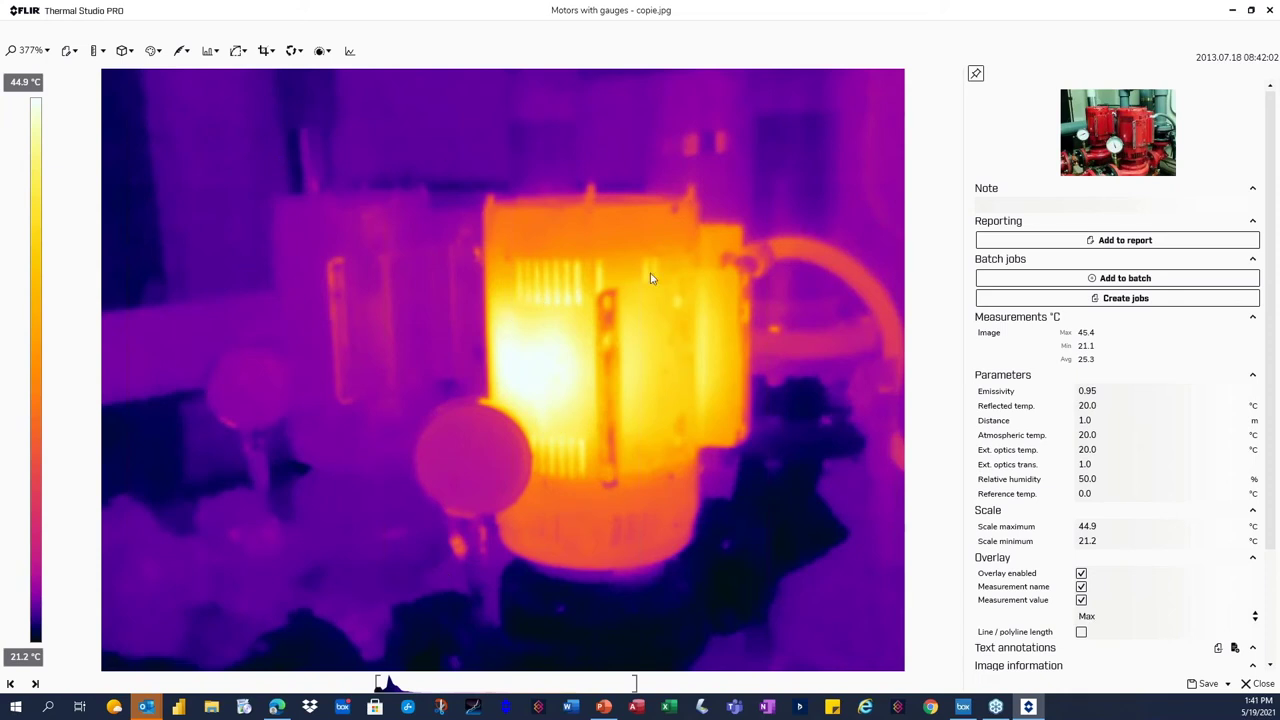
- Switch the image's fusion mode to Thermal Fusion
{"action": "left_click", "coordinate": [322, 51]}
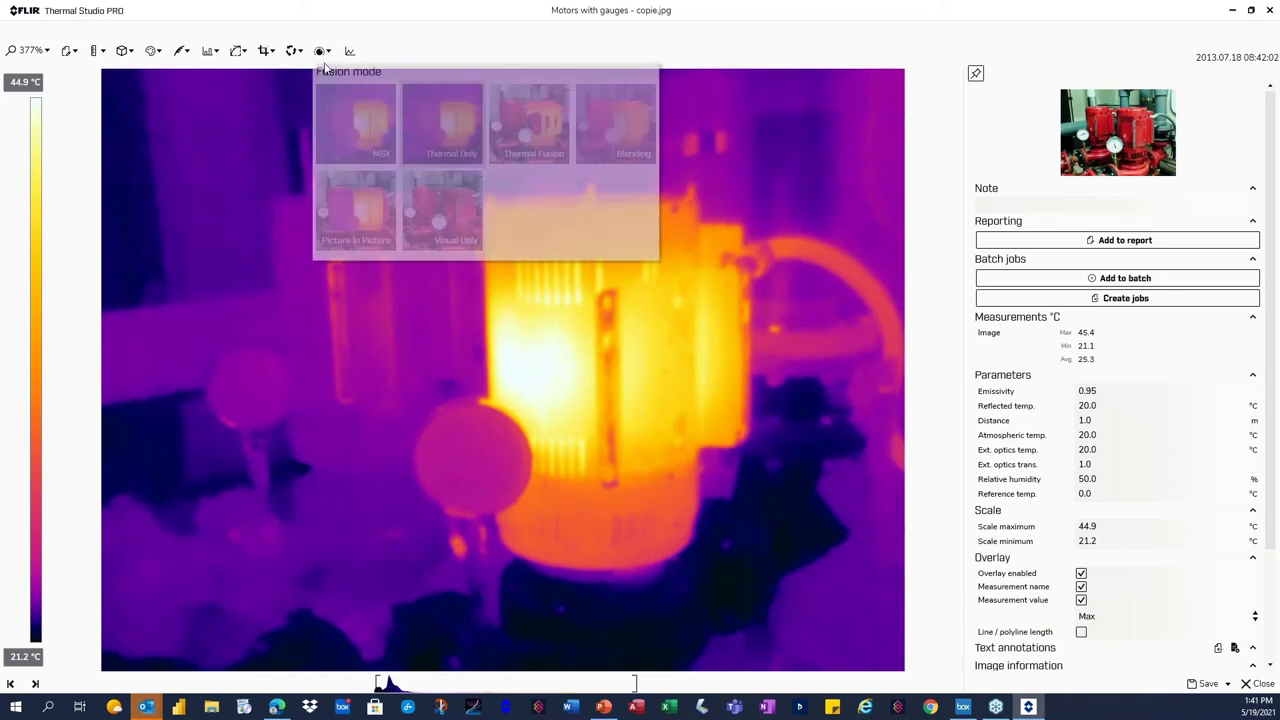
{"action": "left_click", "coordinate": [524, 135]}
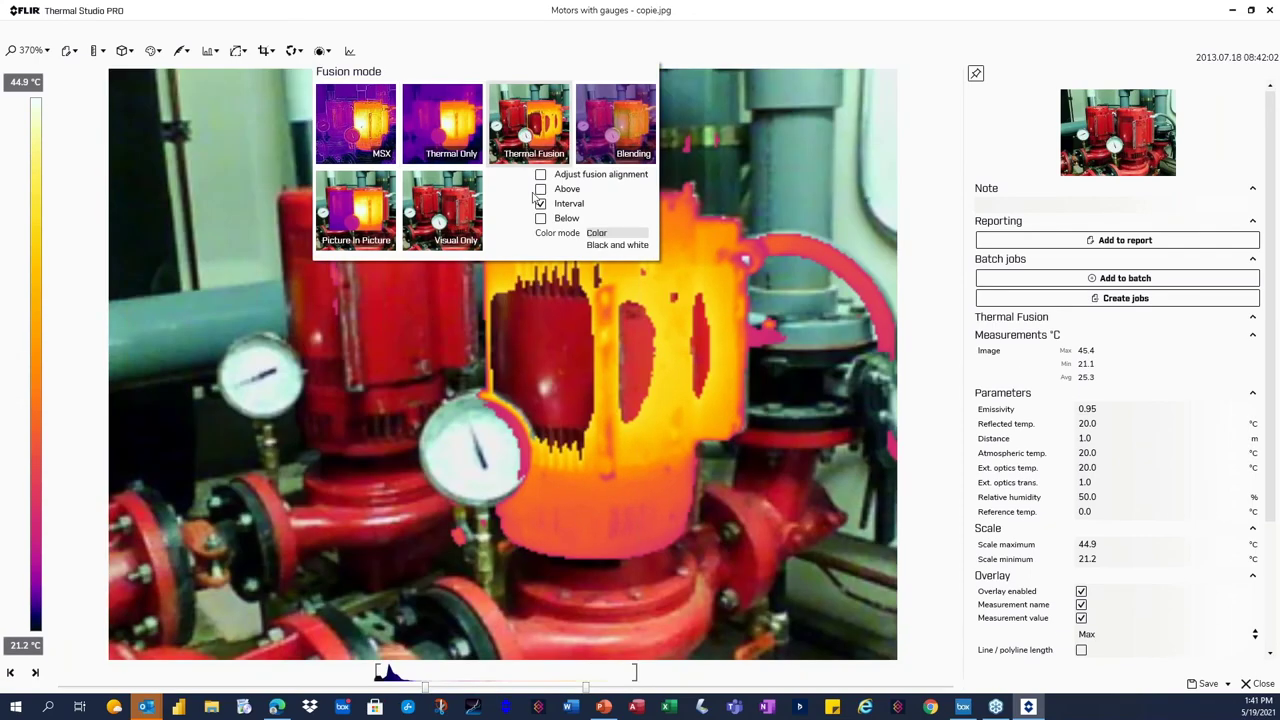
{"action": "left_click", "coordinate": [558, 463]}
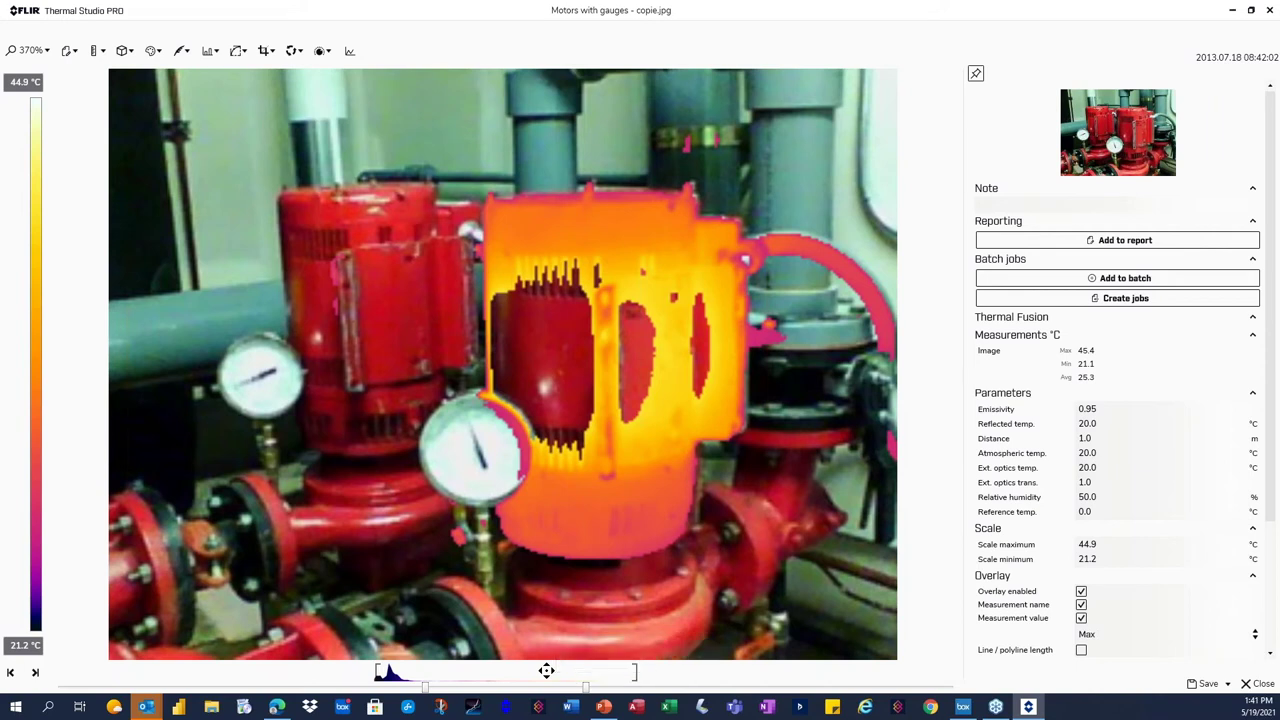
- Shift the temperature scale to 7.4–39.4 °C and widen the Thermal Fusion interval at both ends
{"action": "left_click_drag", "start_coordinate": [546, 671], "coordinate": [572, 672]}
{"action": "left_click_drag", "start_coordinate": [670, 689], "coordinate": [792, 688]}
{"action": "left_click_drag", "start_coordinate": [438, 689], "coordinate": [406, 704]}
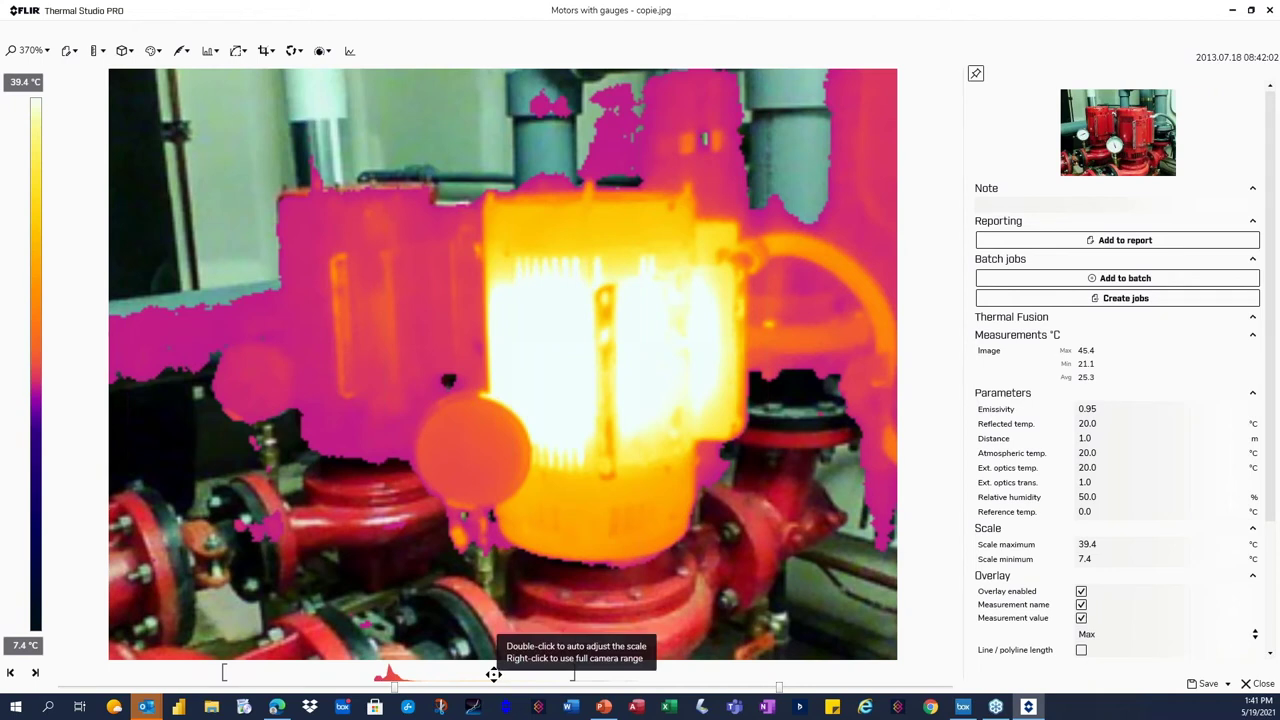
- Try the Blending fusion mode on the image and set it back to MSX
{"action": "left_click", "coordinate": [322, 51]}
{"action": "left_click", "coordinate": [615, 123]}
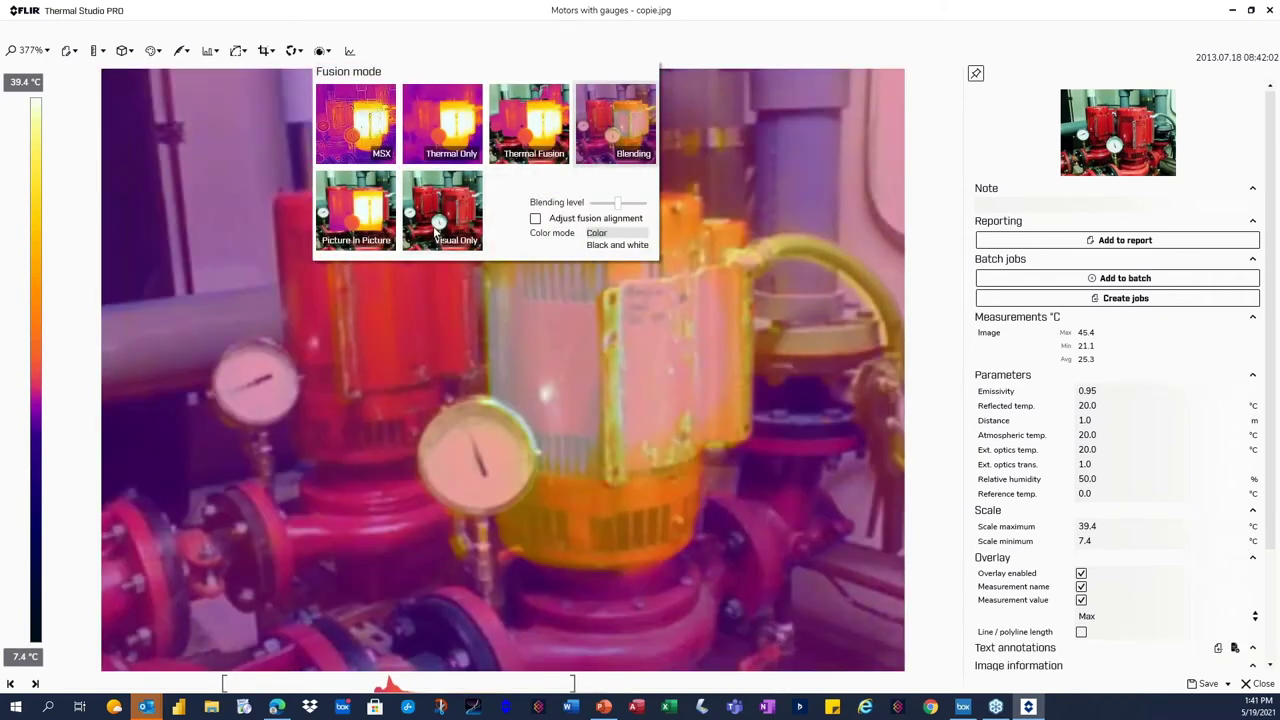
{"action": "left_click", "coordinate": [363, 125]}
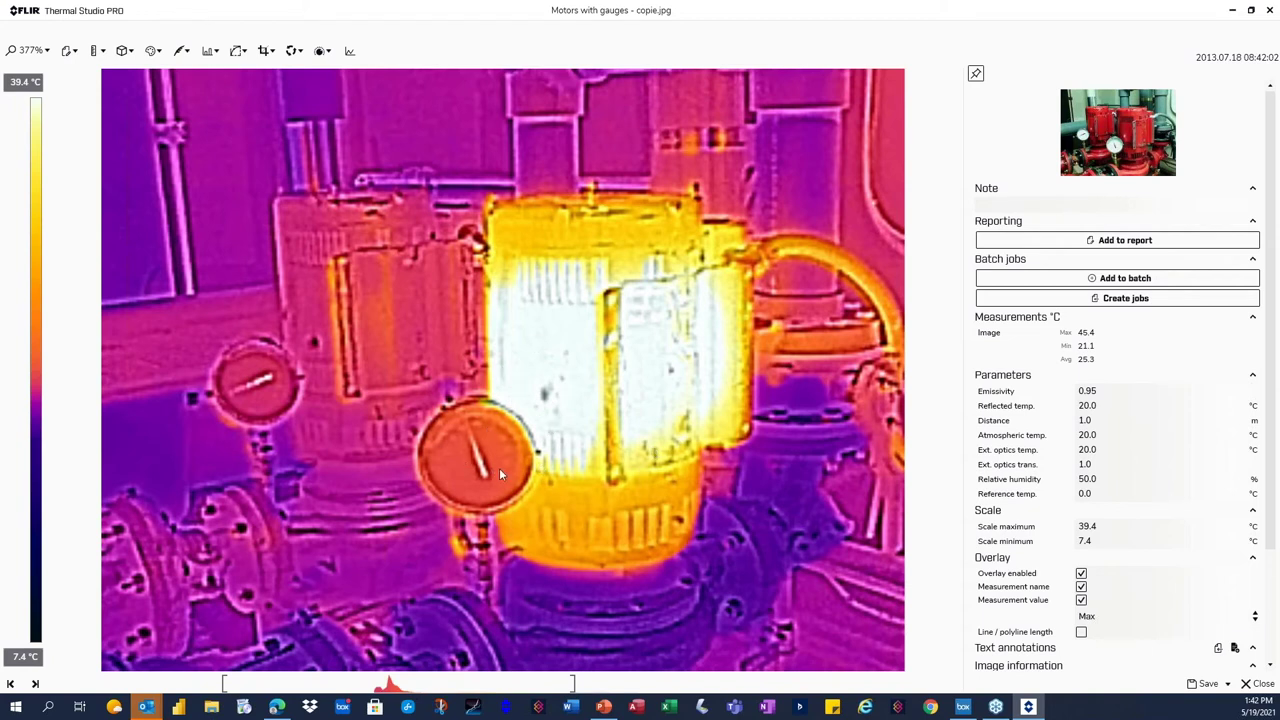
- Close the motors image without saving its changes and open the person-named GPS samples folder under Hydro Quebec in the library
{"action": "left_click", "coordinate": [1258, 683]}
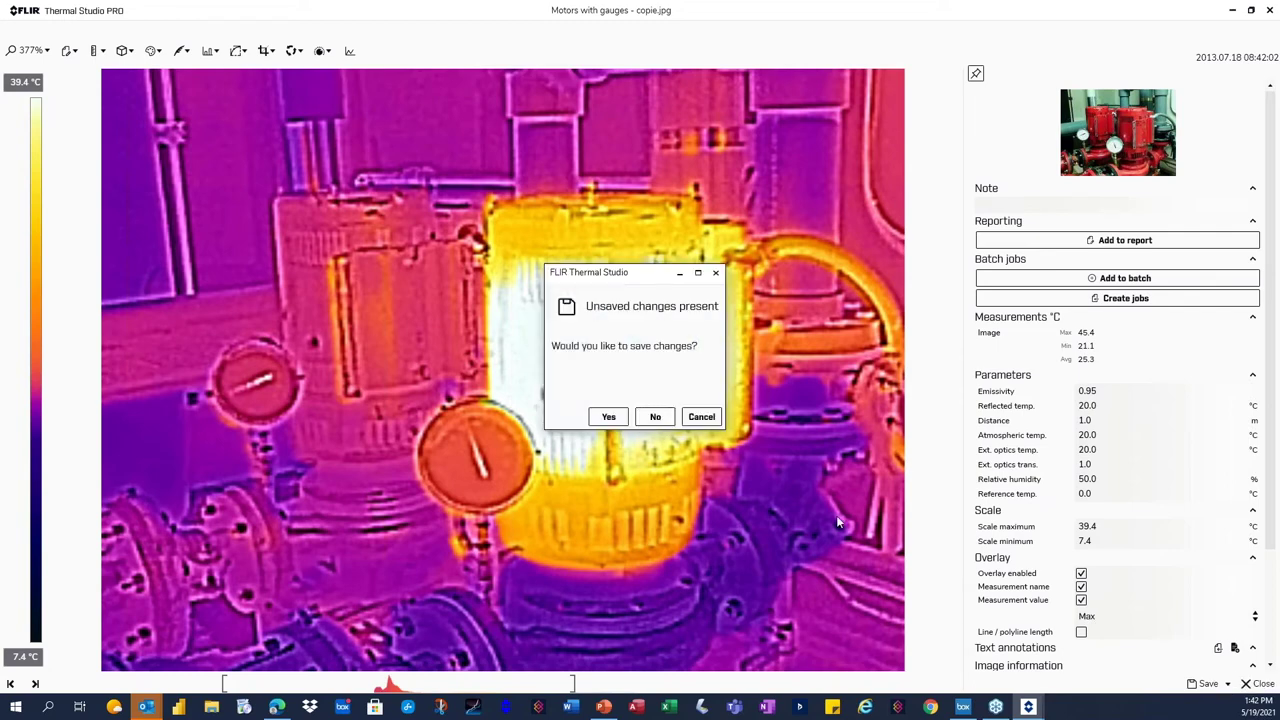
{"action": "left_click", "coordinate": [654, 418]}
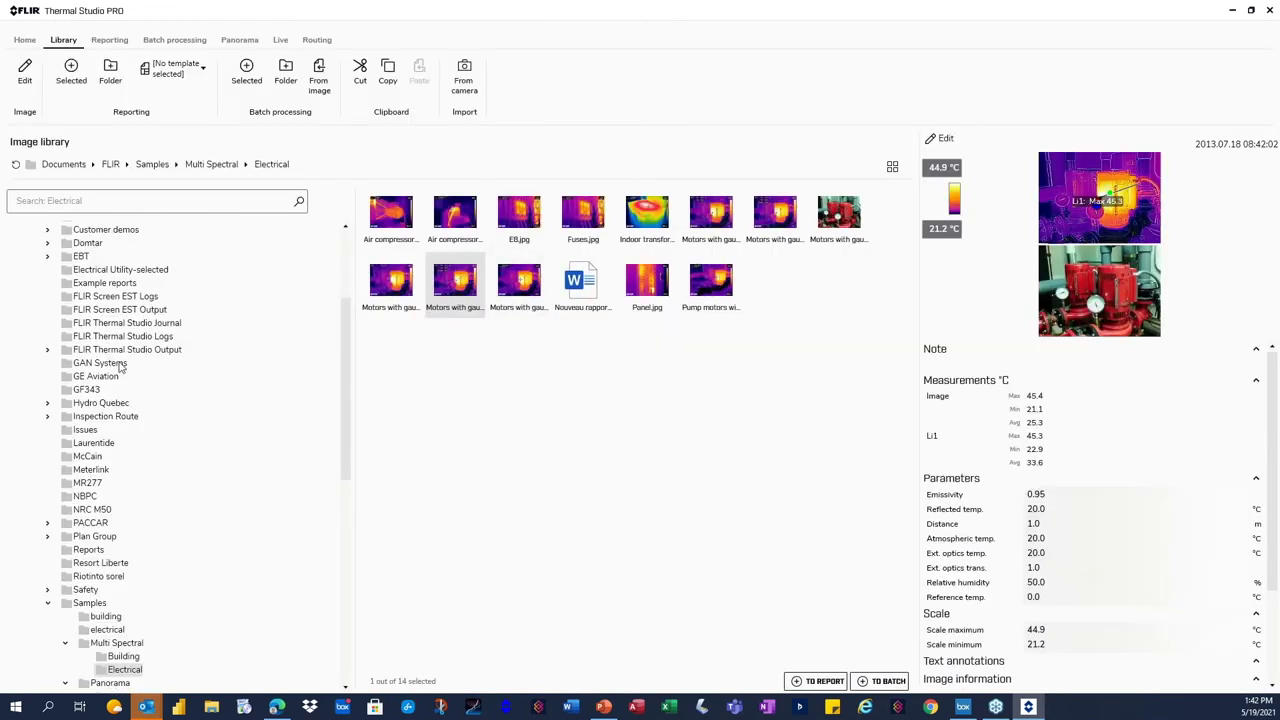
{"action": "scroll", "coordinate": [148, 470], "scroll_direction": "down", "scroll_amount": 1}
{"action": "scroll", "coordinate": [147, 594], "scroll_direction": "down", "scroll_amount": 2}
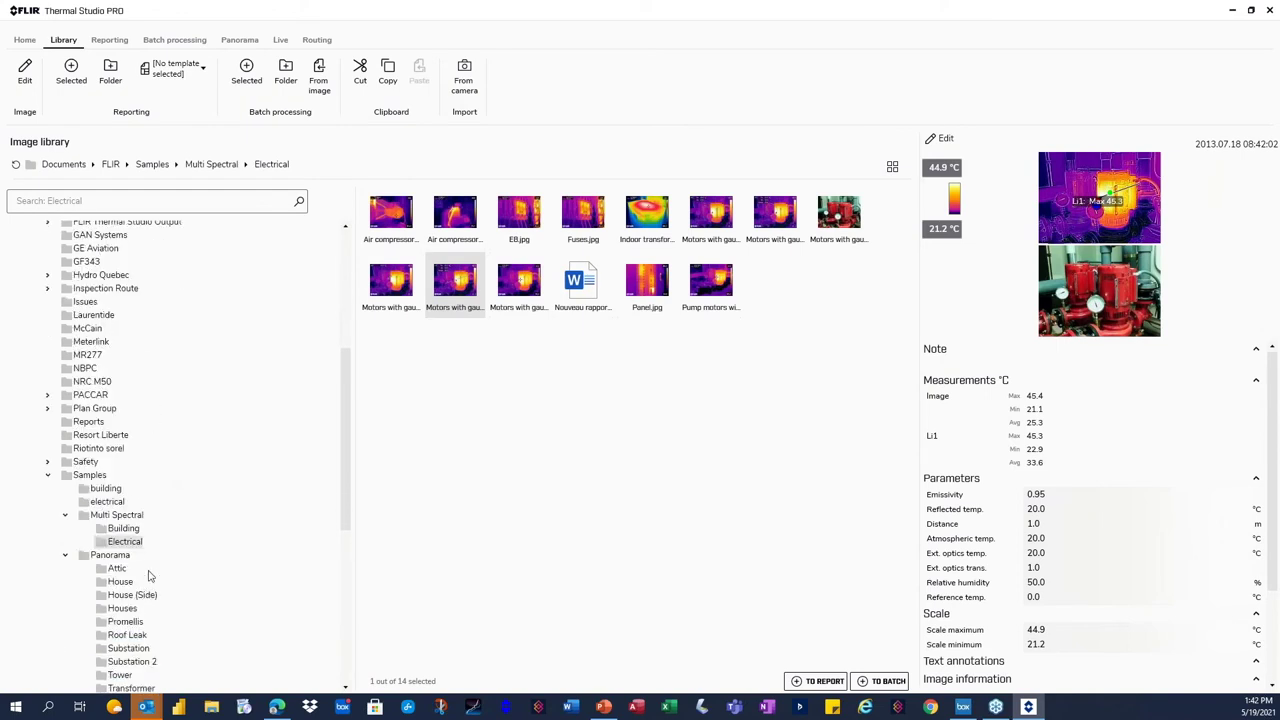
{"action": "scroll", "coordinate": [93, 330], "scroll_direction": "up", "scroll_amount": 2}
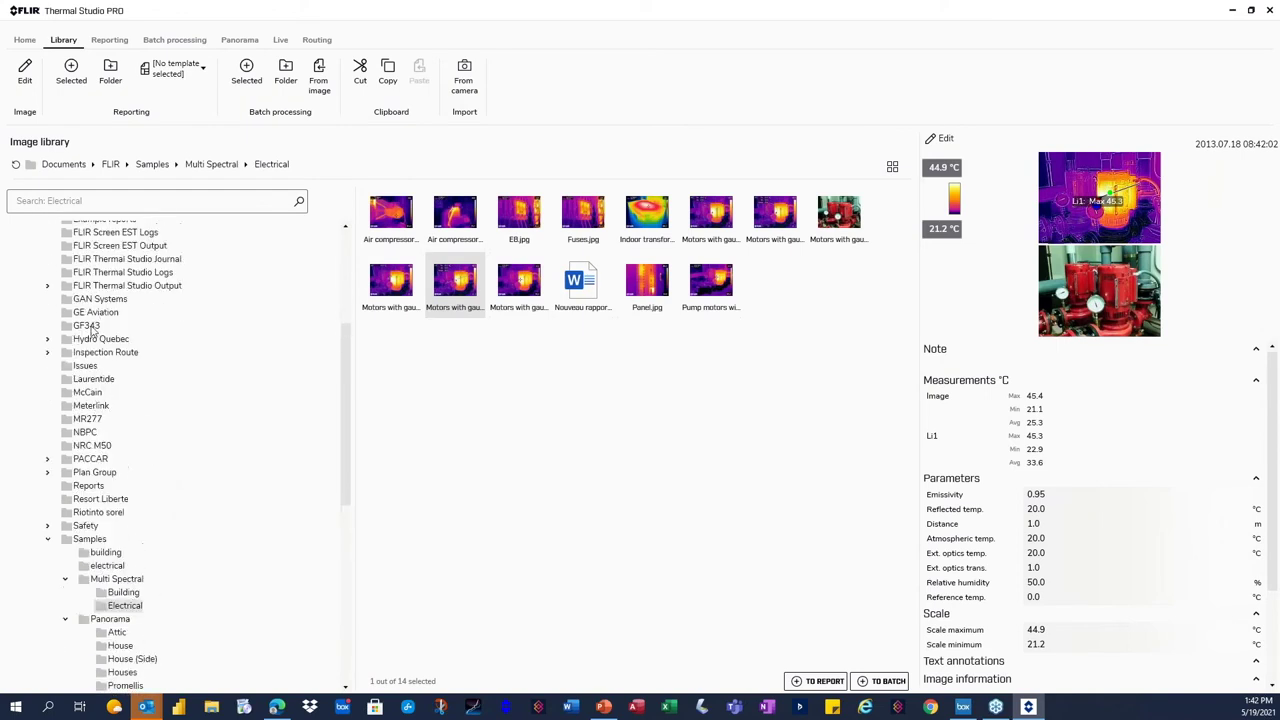
{"action": "double_click", "coordinate": [78, 341]}
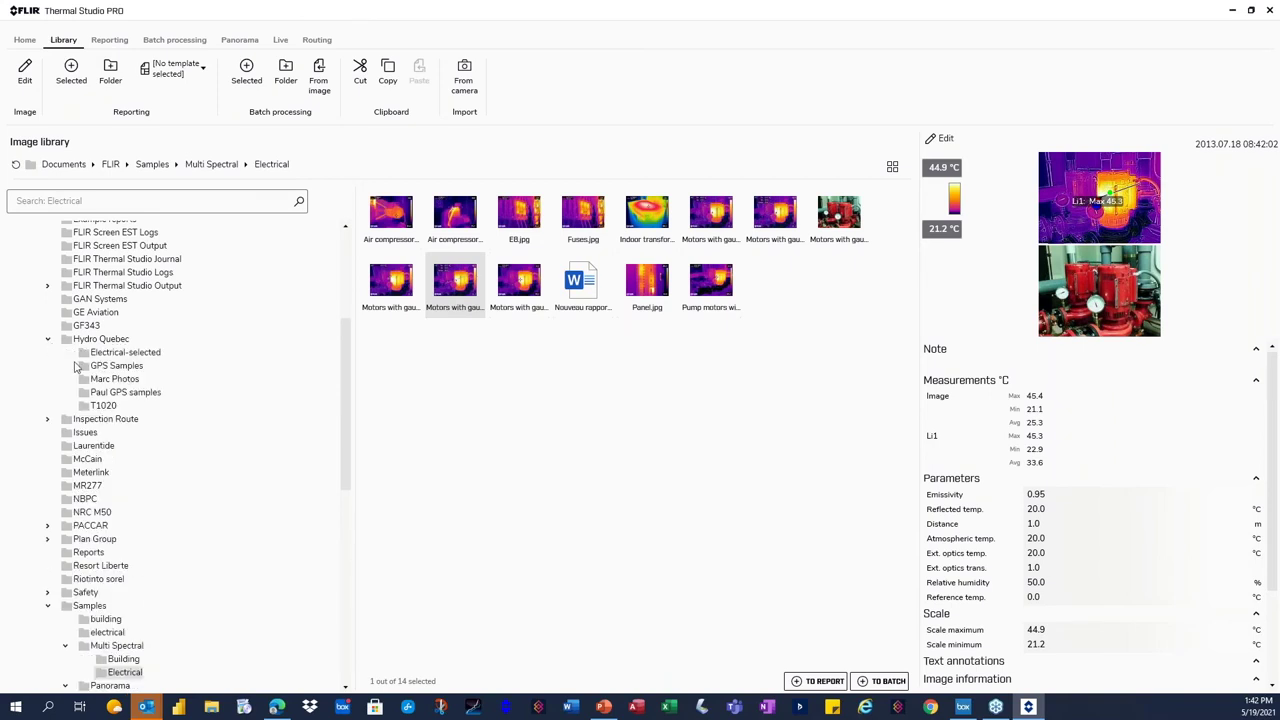
{"action": "left_click", "coordinate": [110, 393]}
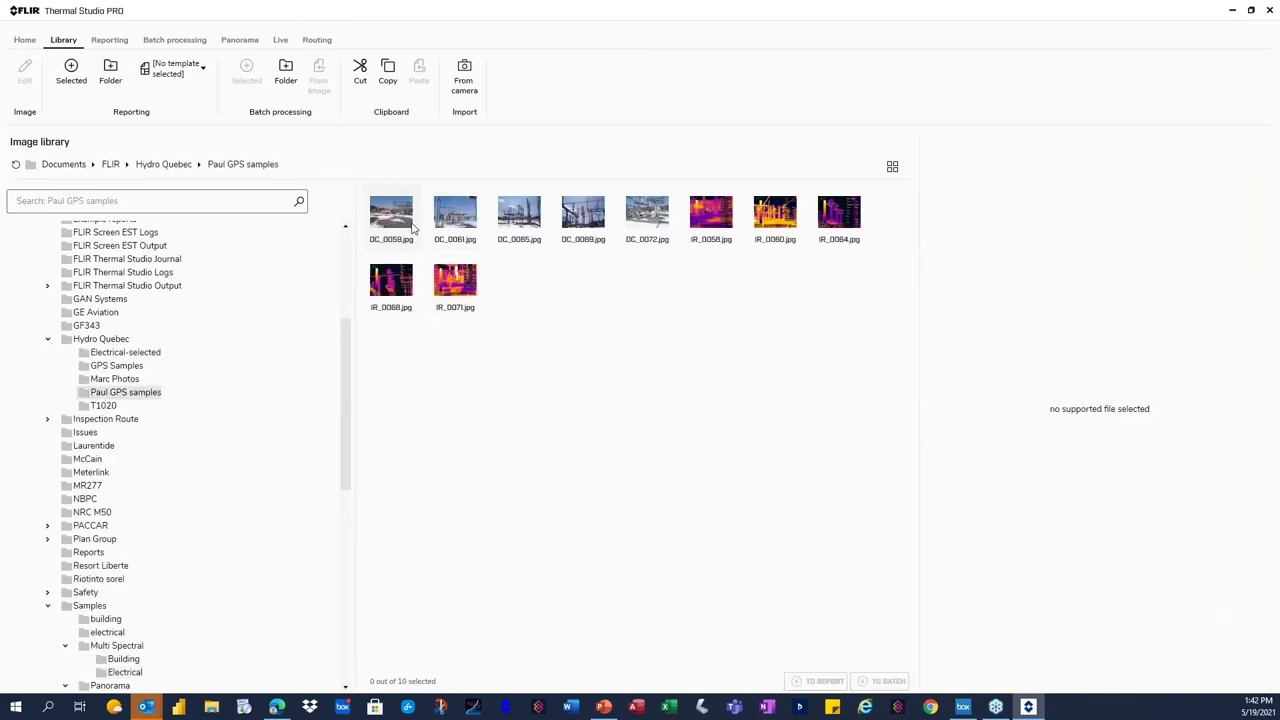
- Create a report from all ten images in the folder using the Basic Criticality with Summary map template
{"action": "left_click", "coordinate": [410, 226]}
{"action": "key", "text": "shift+Right"}
{"action": "key", "text": "shift+Right"}
{"action": "key", "text": "shift+Right"}
{"action": "key", "text": "shift+Right"}
{"action": "key", "text": "shift+Right"}
{"action": "key", "text": "shift+Right"}
{"action": "key", "text": "shift+Right"}
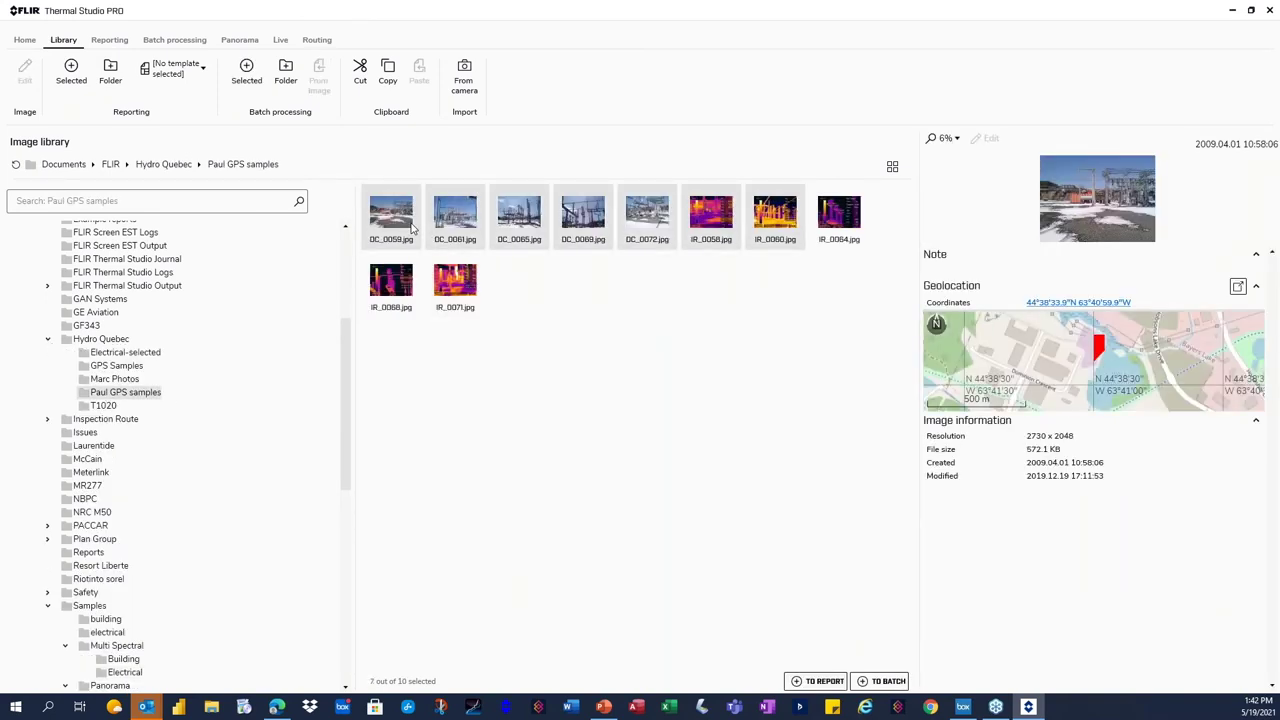
{"action": "key", "text": "shift+Right"}
{"action": "key", "text": "shift+Right"}
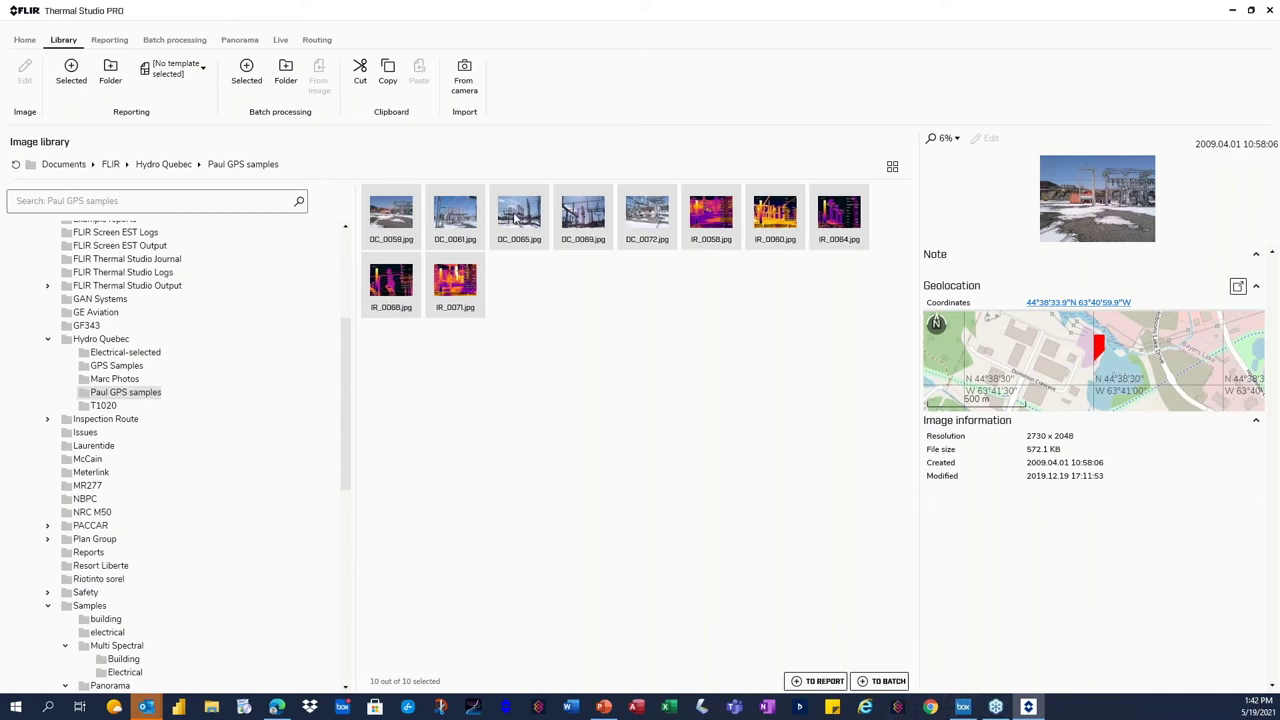
{"action": "left_click", "coordinate": [818, 681]}
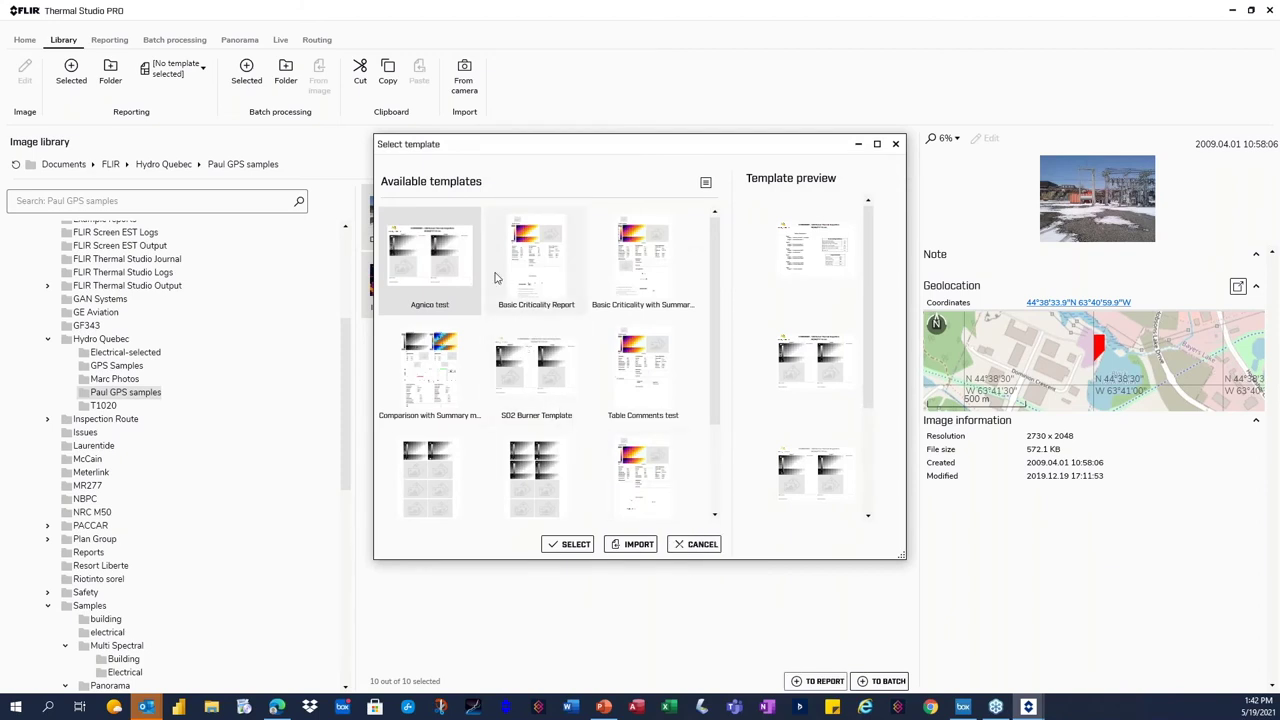
{"action": "left_click", "coordinate": [648, 293]}
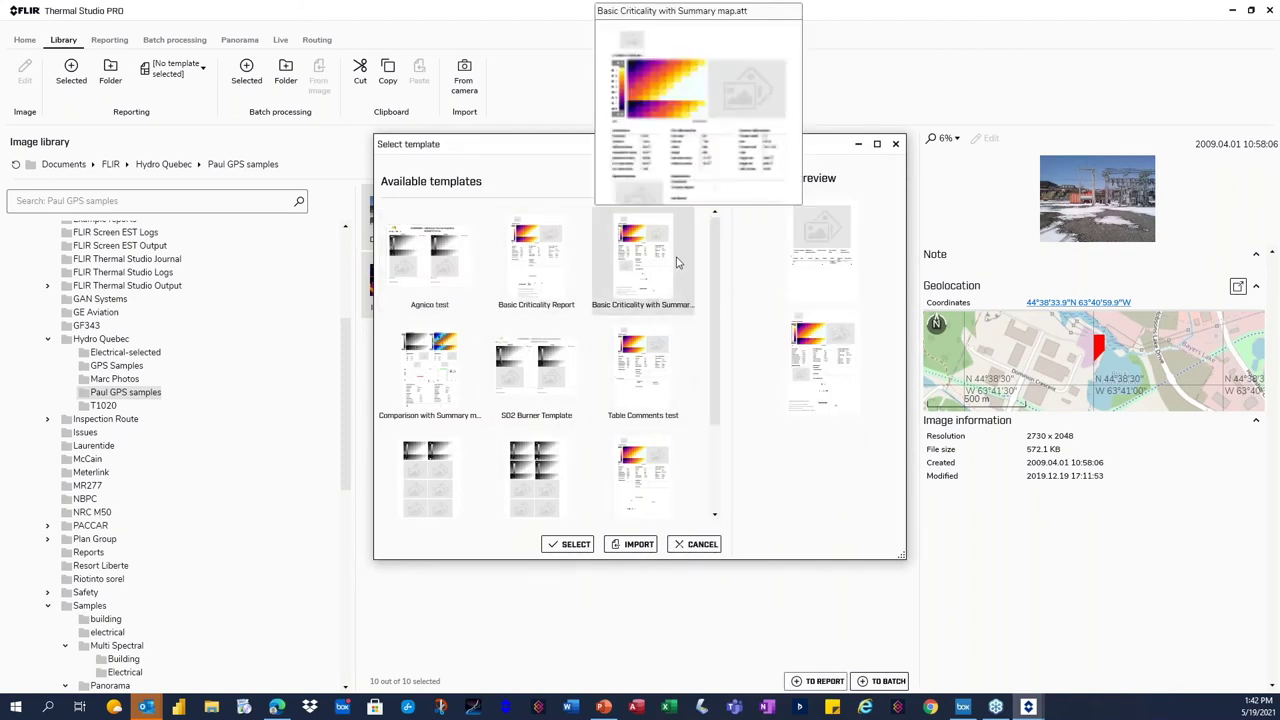
{"action": "left_click", "coordinate": [584, 548]}
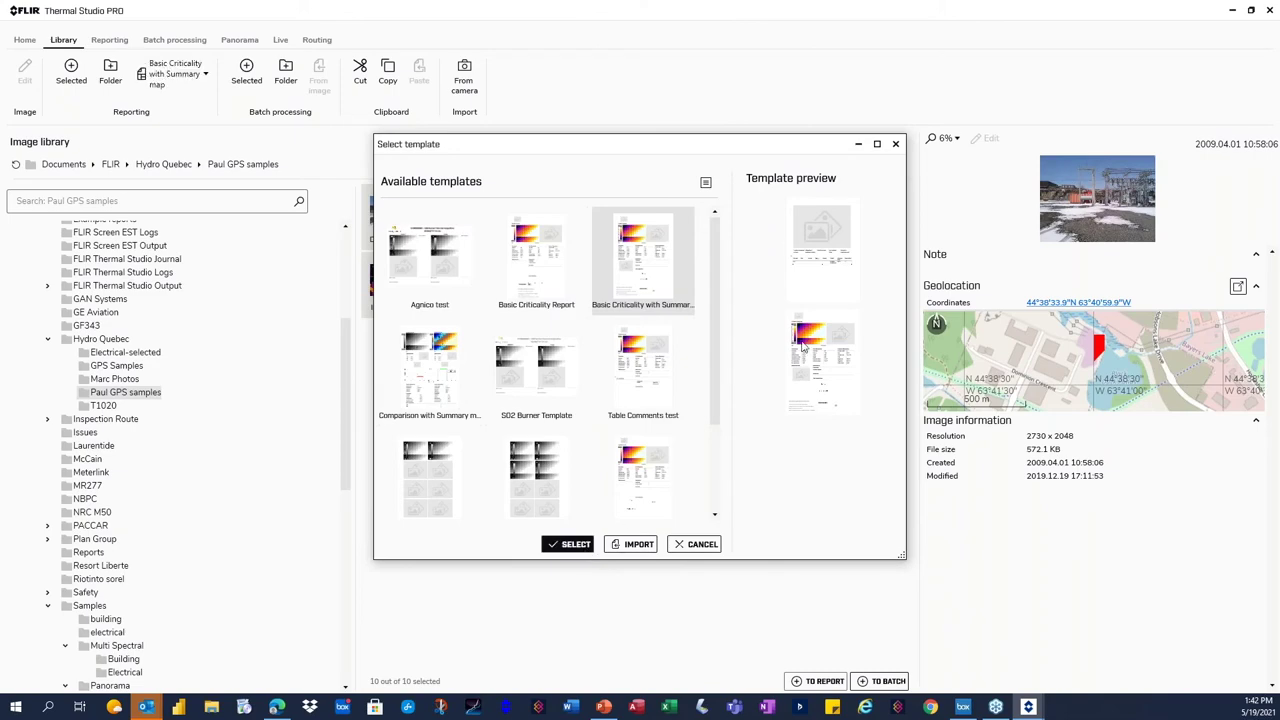
{"action": "double_click", "coordinate": [670, 246]}
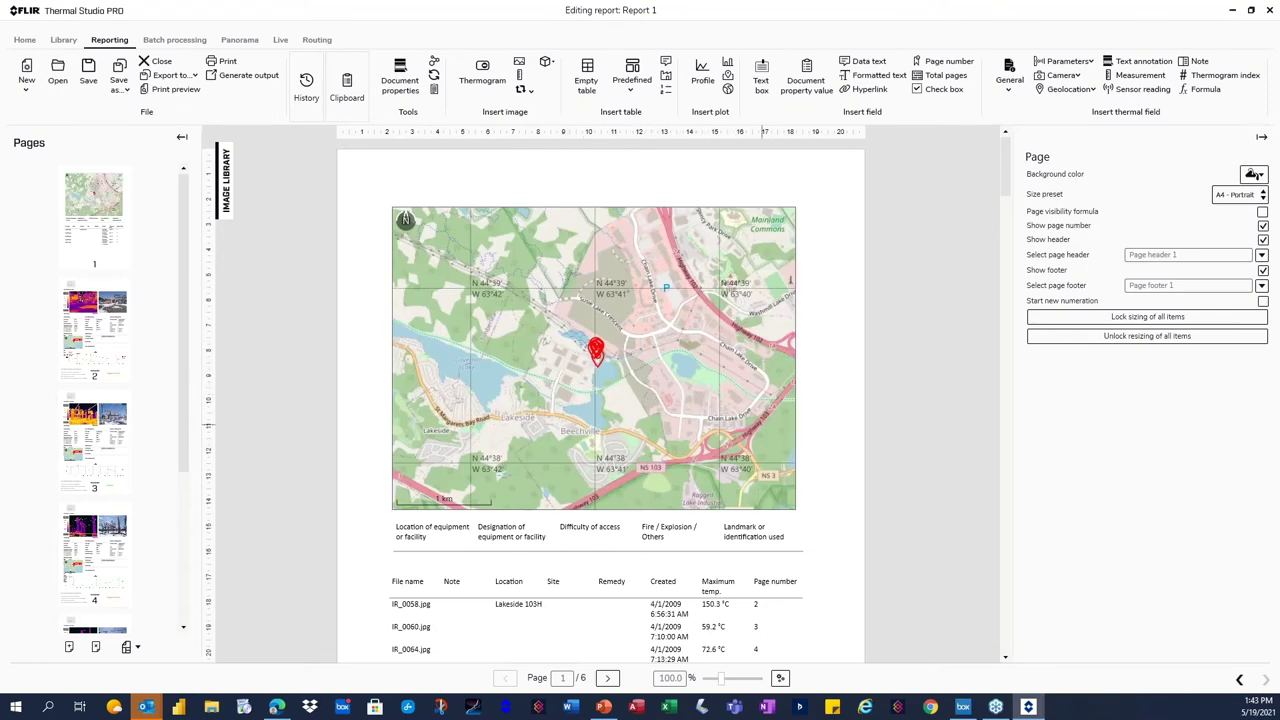
- Examine the report's overview map and image table, and the IR_0058 page's measurements, profile and rating field
{"action": "scroll", "coordinate": [885, 505], "scroll_direction": "down", "scroll_amount": 1}
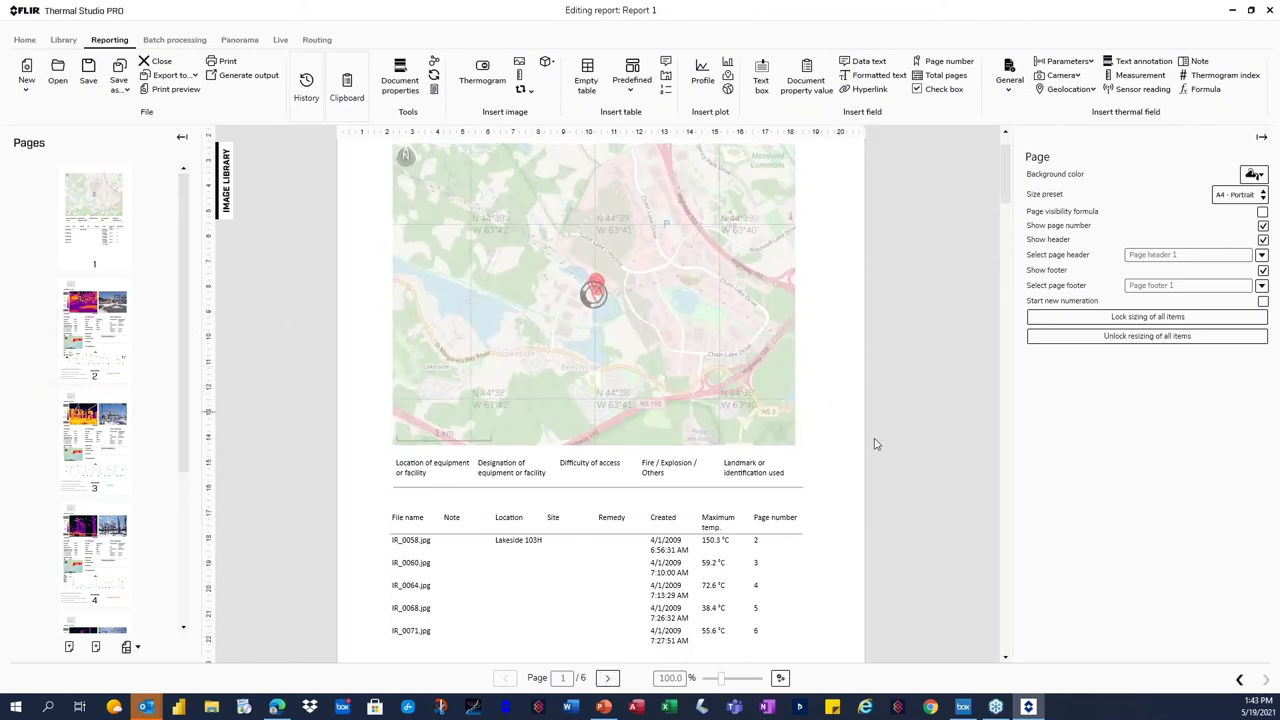
{"action": "scroll", "coordinate": [689, 423], "scroll_direction": "down", "scroll_amount": 1}
{"action": "left_click", "coordinate": [117, 323]}
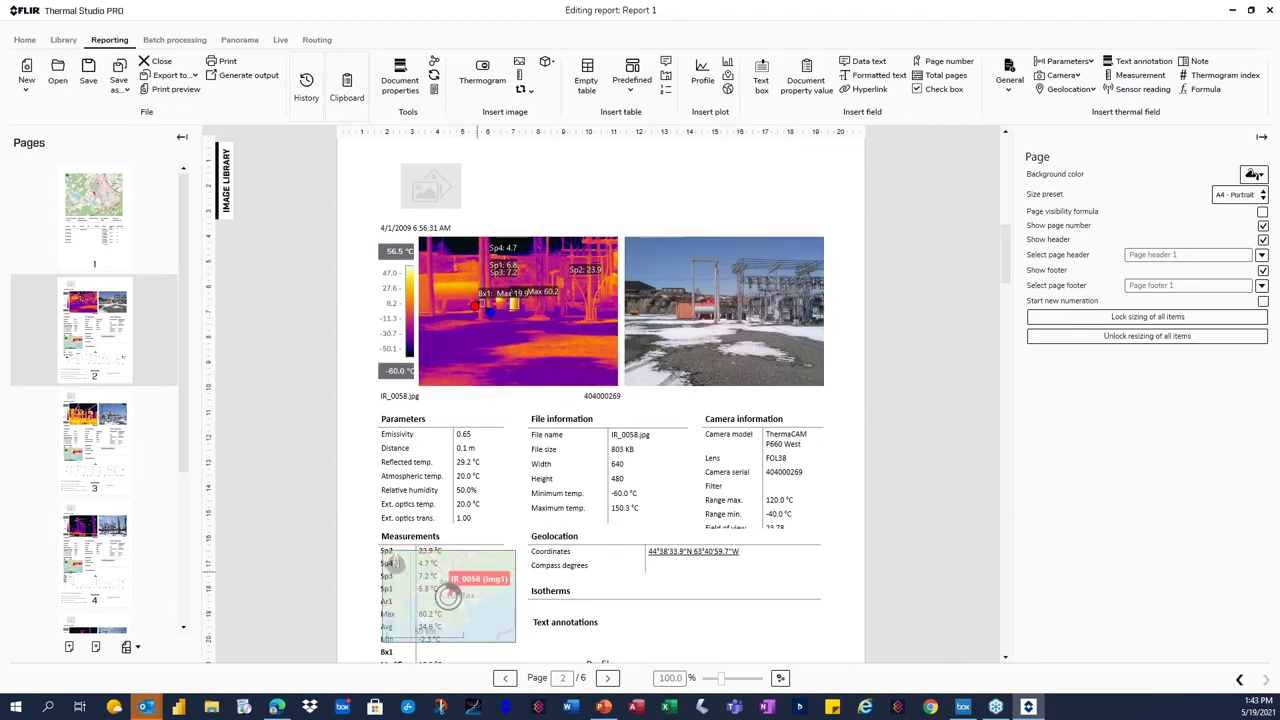
{"action": "scroll", "coordinate": [945, 563], "scroll_direction": "down", "scroll_amount": 3}
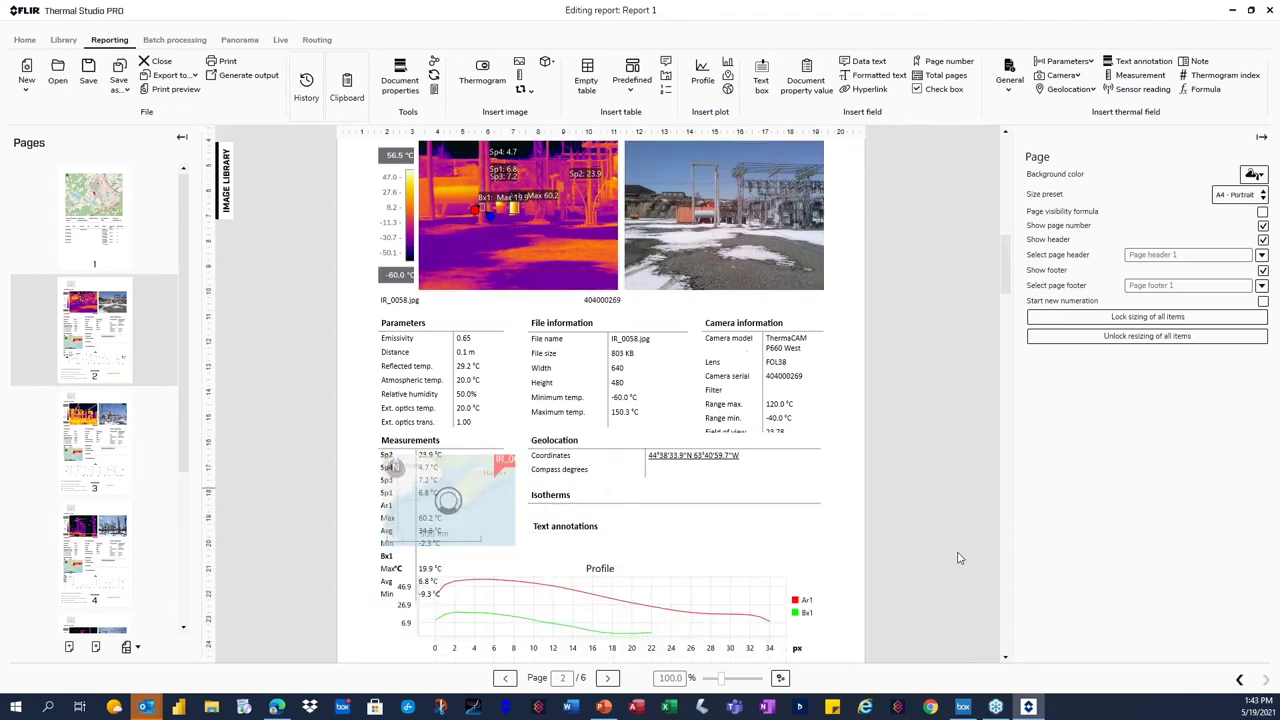
{"action": "scroll", "coordinate": [958, 558], "scroll_direction": "down", "scroll_amount": 4}
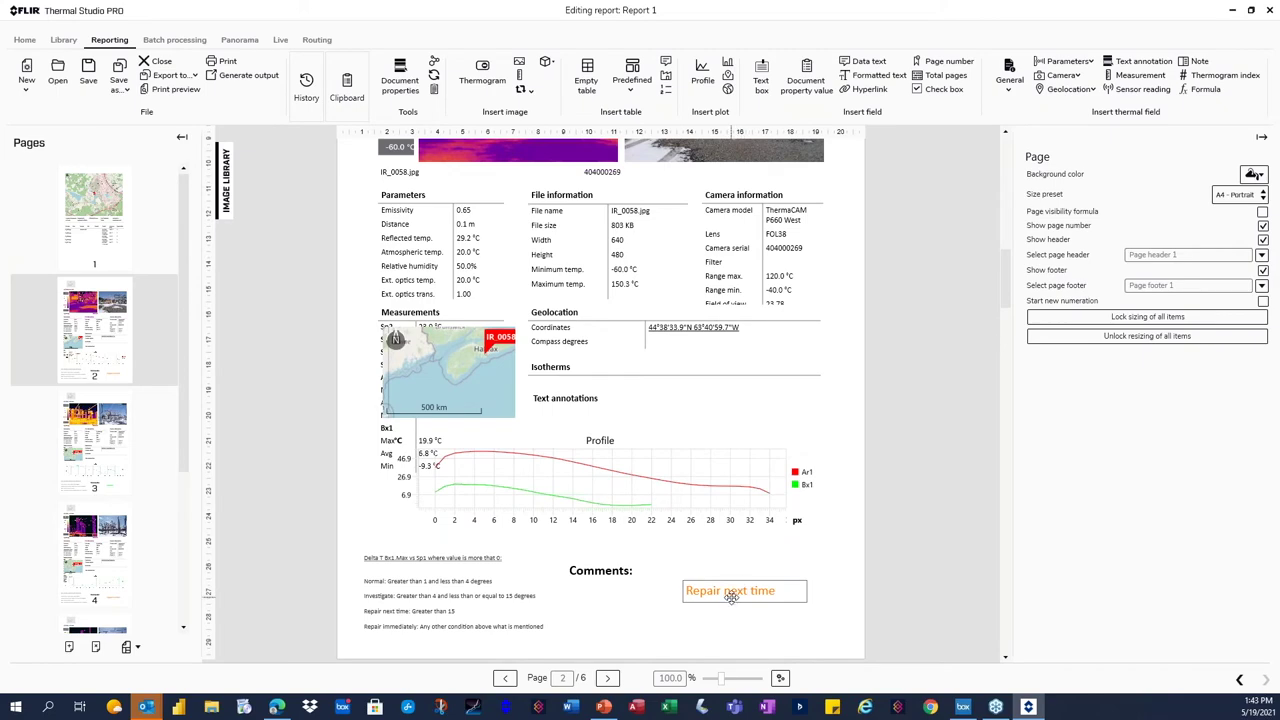
{"action": "left_click", "coordinate": [745, 593]}
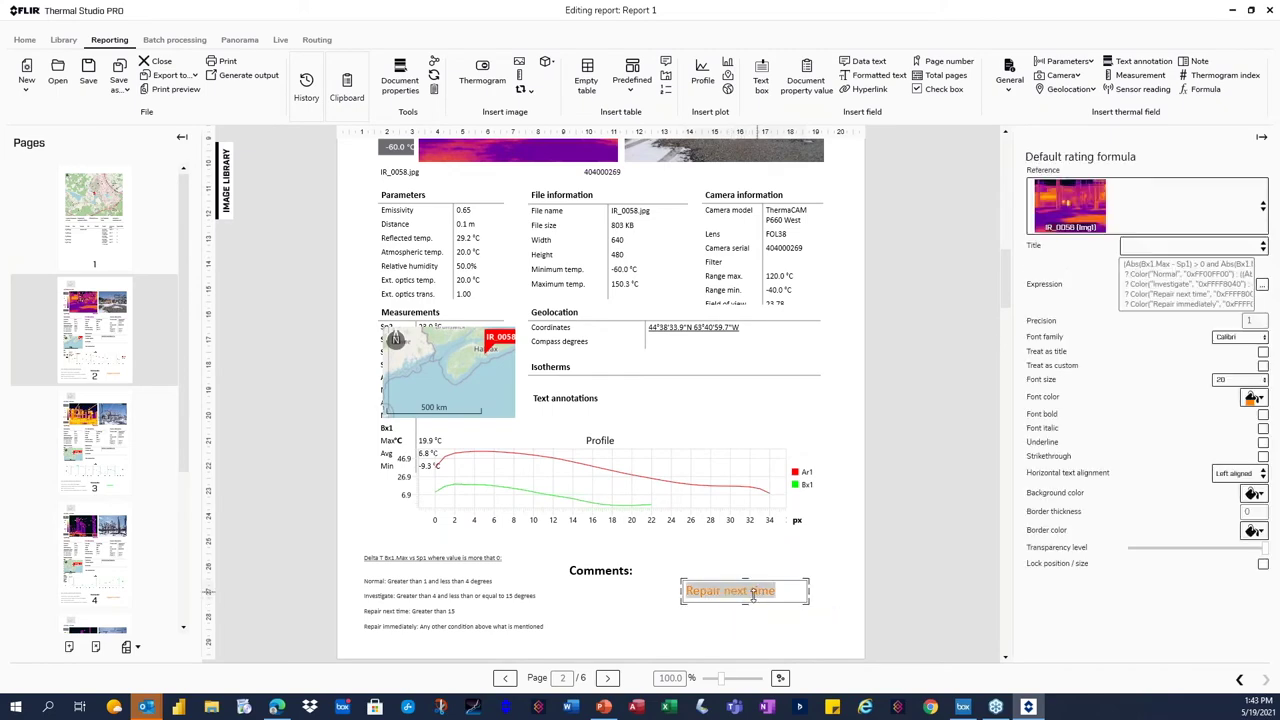
- Review the report pages for IR_0060, IR_0064 and IR_0071, including their profiles and rating comments
{"action": "left_click", "coordinate": [86, 416]}
{"action": "scroll", "coordinate": [772, 521], "scroll_direction": "down", "scroll_amount": 1}
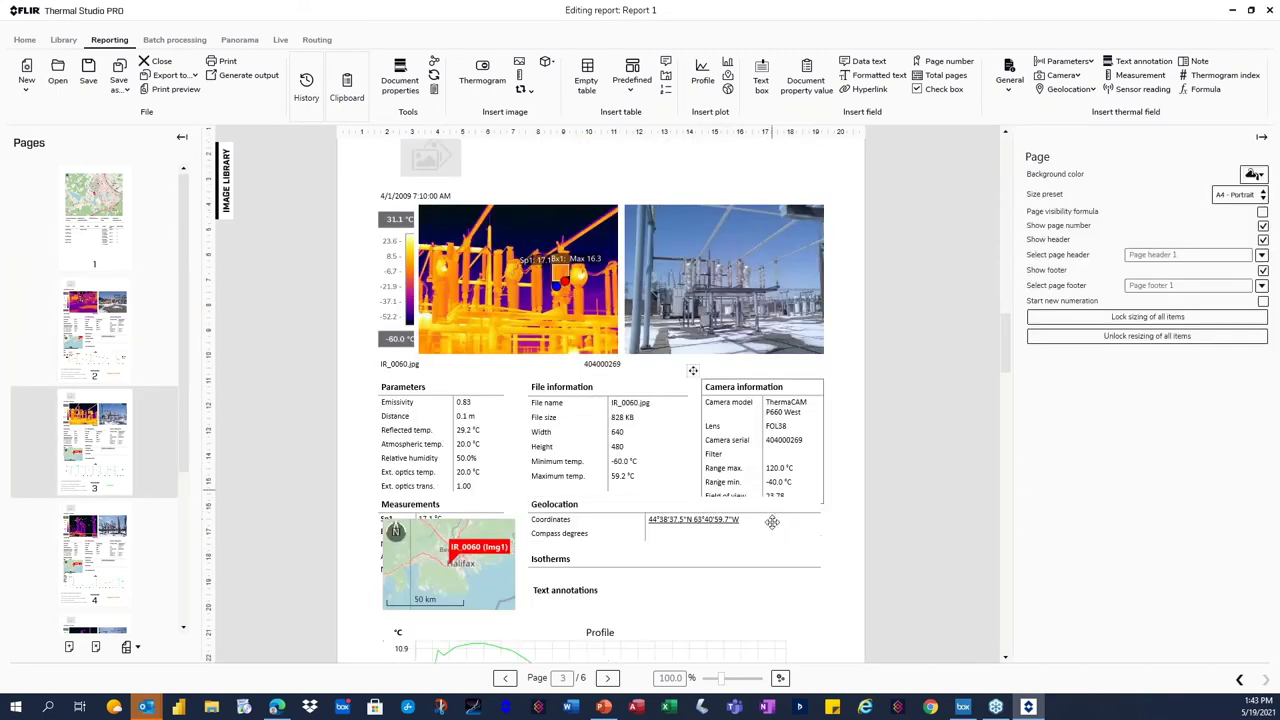
{"action": "scroll", "coordinate": [772, 521], "scroll_direction": "down", "scroll_amount": 4}
{"action": "left_click", "coordinate": [136, 550]}
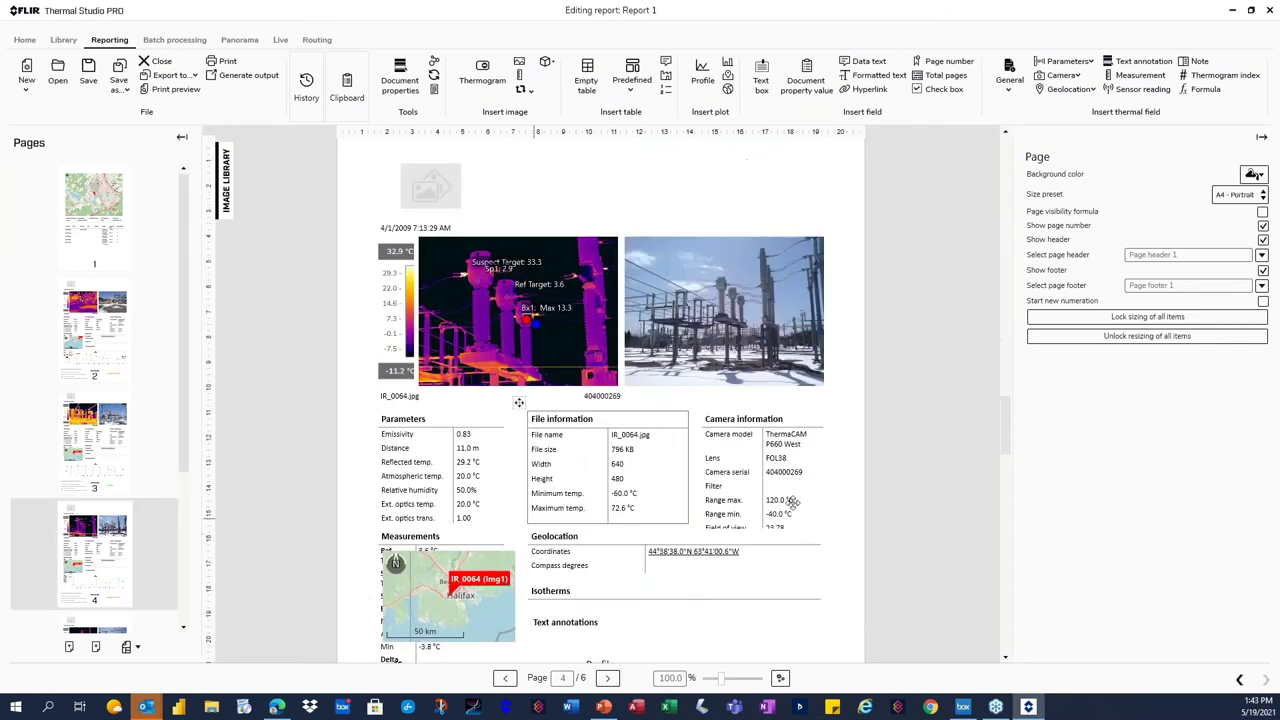
{"action": "scroll", "coordinate": [810, 515], "scroll_direction": "down", "scroll_amount": 9}
{"action": "scroll", "coordinate": [95, 593], "scroll_direction": "down", "scroll_amount": 2}
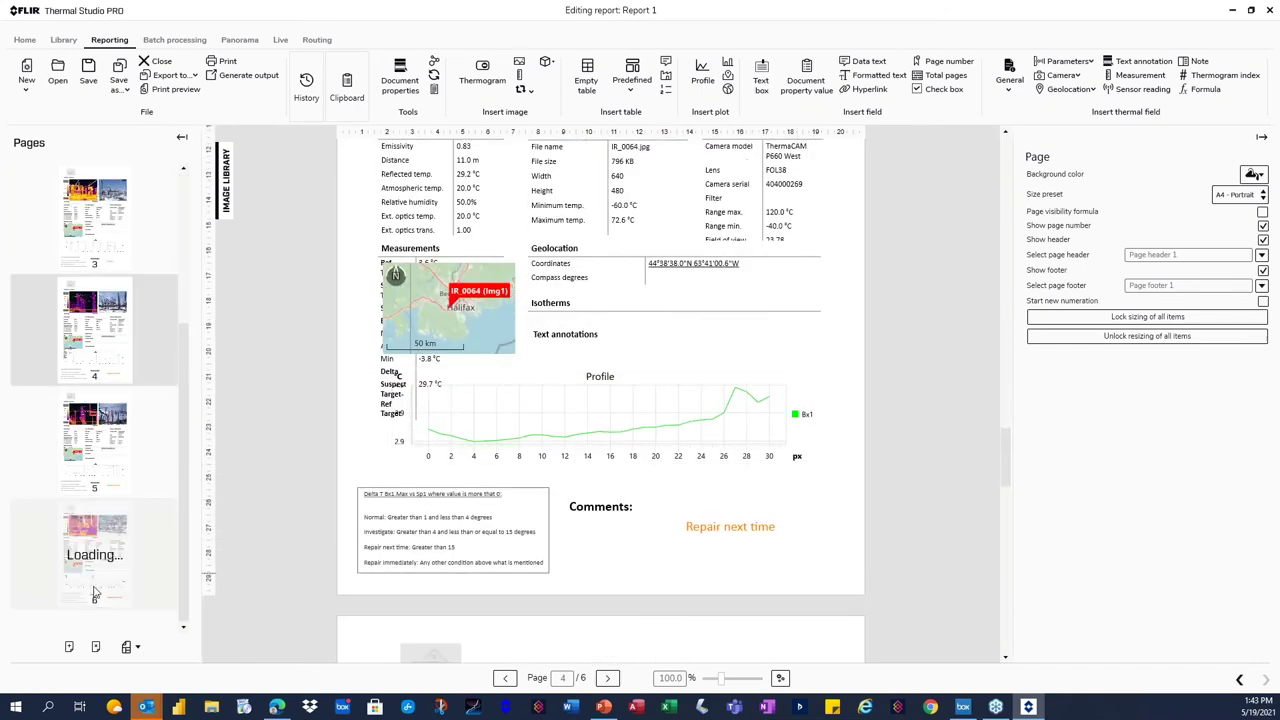
{"action": "left_click", "coordinate": [94, 523]}
{"action": "scroll", "coordinate": [615, 535], "scroll_direction": "down", "scroll_amount": 1}
{"action": "scroll", "coordinate": [615, 535], "scroll_direction": "down", "scroll_amount": 6}
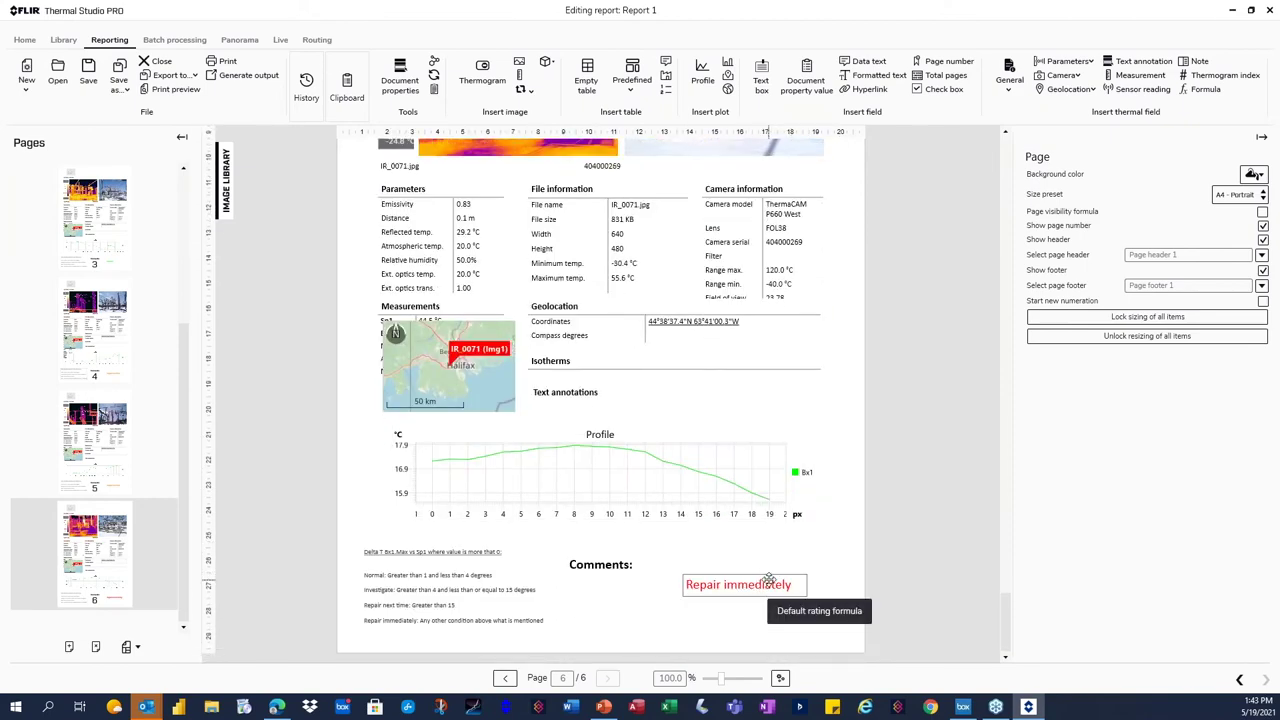
- Inspect the IR_0071 page's Default rating formula in the formula editor, leave it unchanged and check the page's thermal image measurements
{"action": "left_click", "coordinate": [768, 583]}
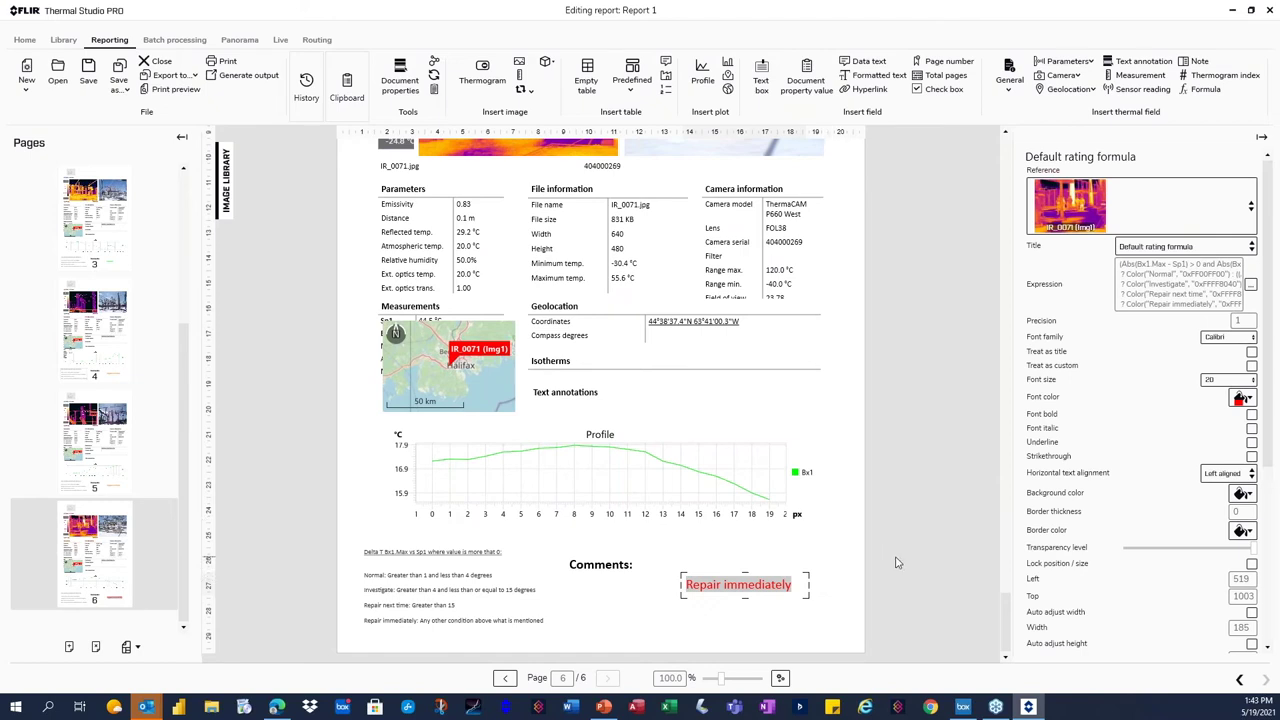
{"action": "scroll", "coordinate": [632, 304], "scroll_direction": "up", "scroll_amount": 2}
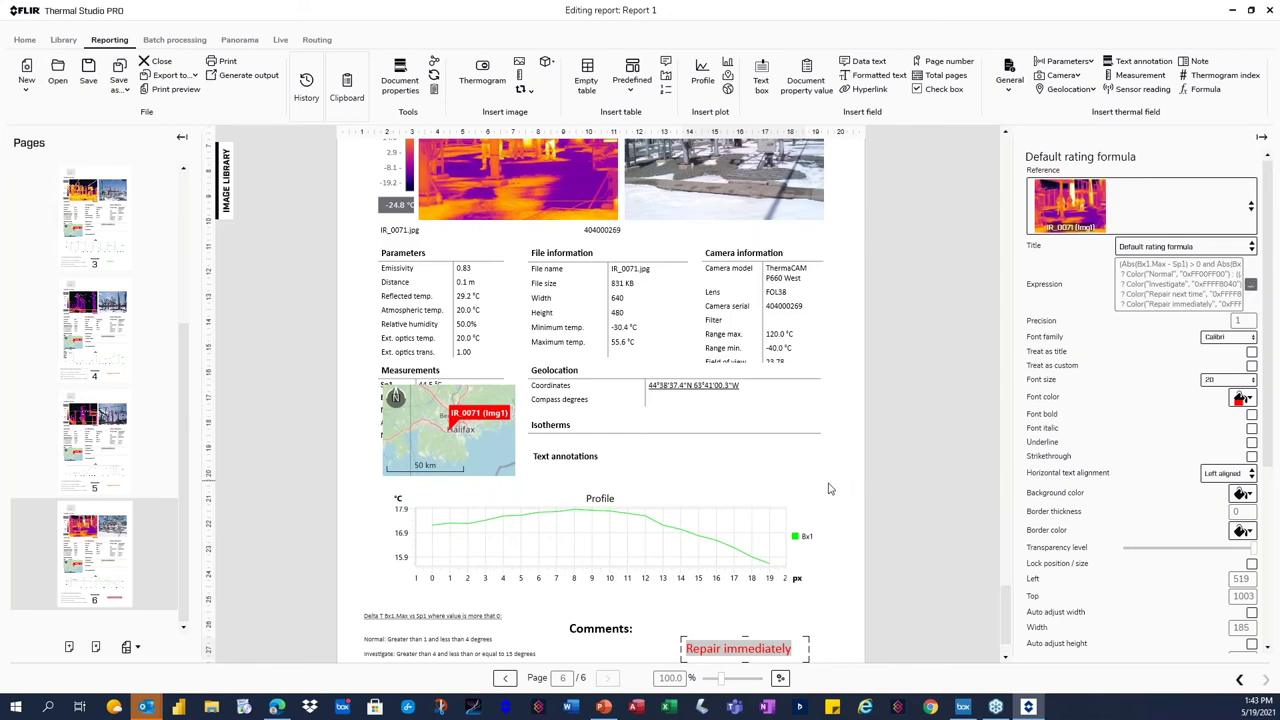
{"action": "left_click", "coordinate": [1250, 284]}
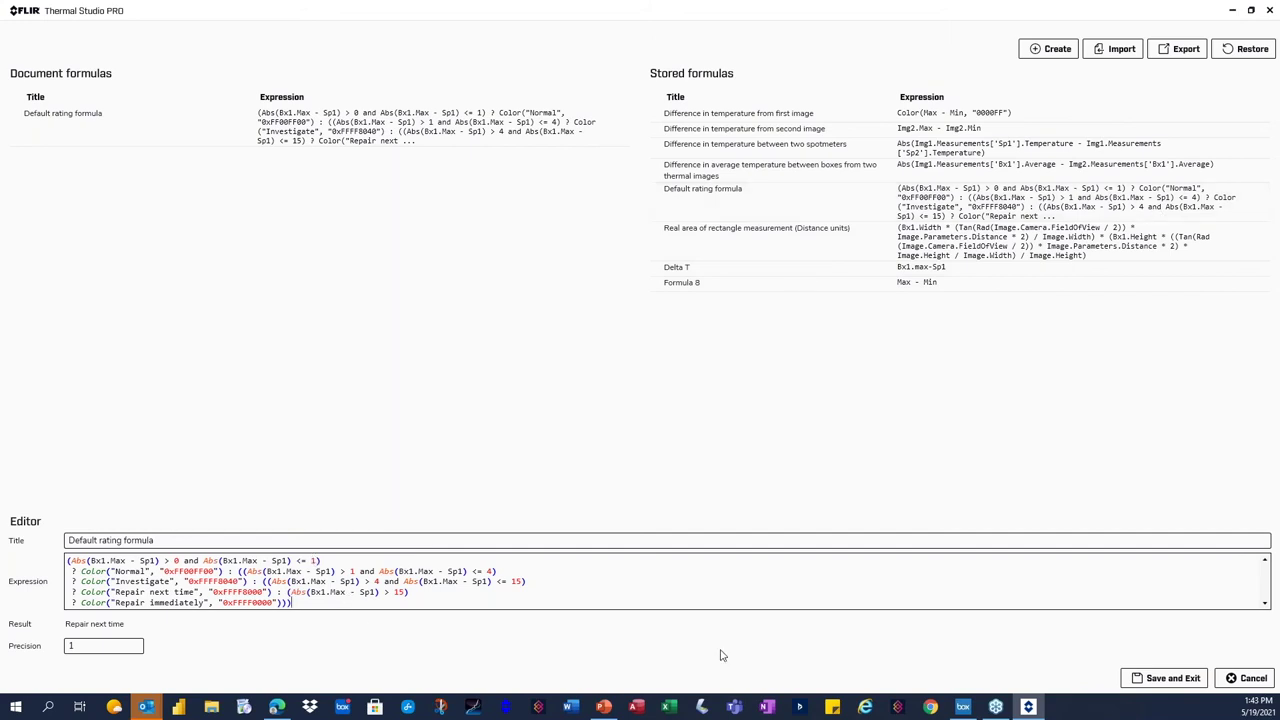
{"action": "left_click", "coordinate": [1228, 684]}
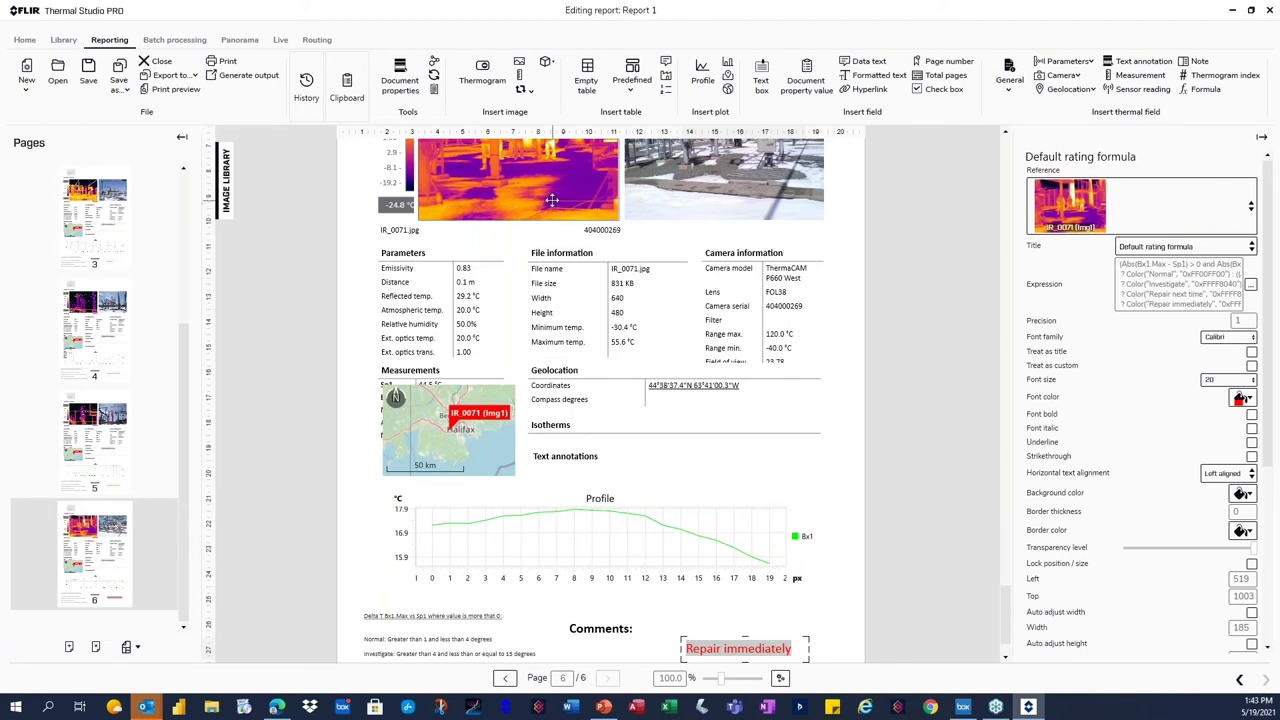
{"action": "scroll", "coordinate": [551, 200], "scroll_direction": "up", "scroll_amount": 1}
{"action": "scroll", "coordinate": [518, 197], "scroll_direction": "up", "scroll_amount": 1}
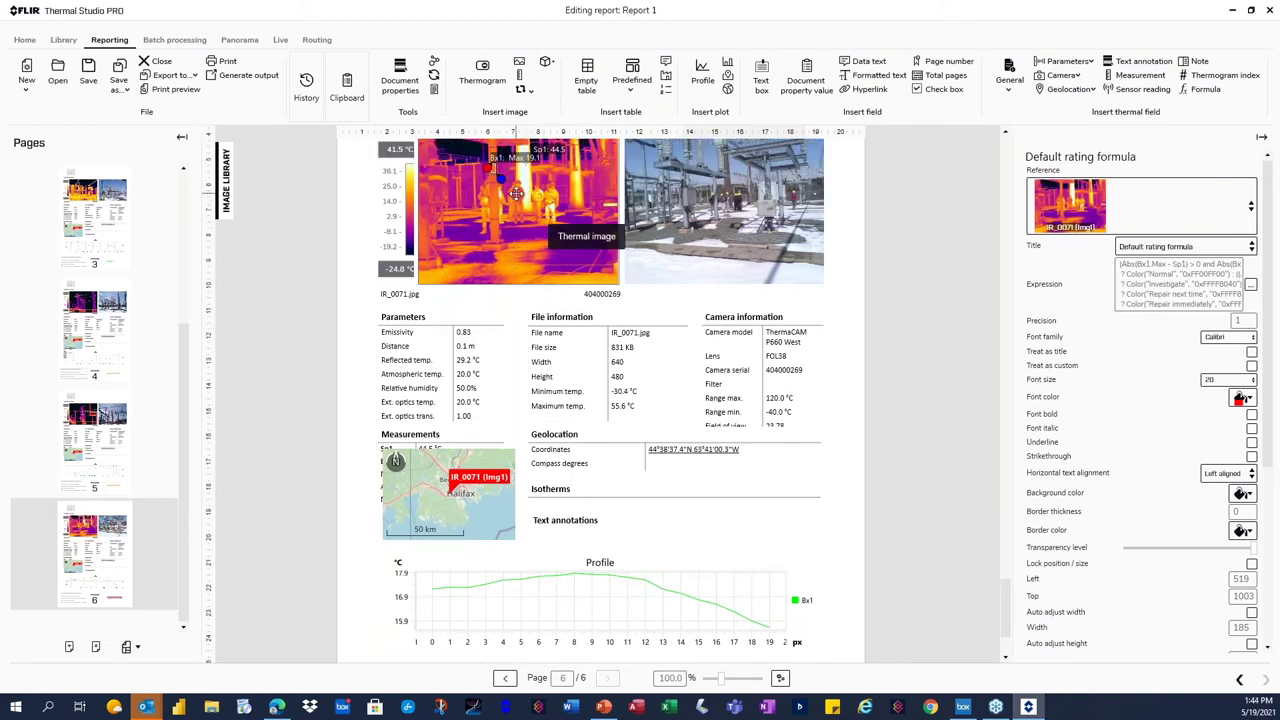
{"action": "scroll", "coordinate": [516, 193], "scroll_direction": "down", "scroll_amount": 1}
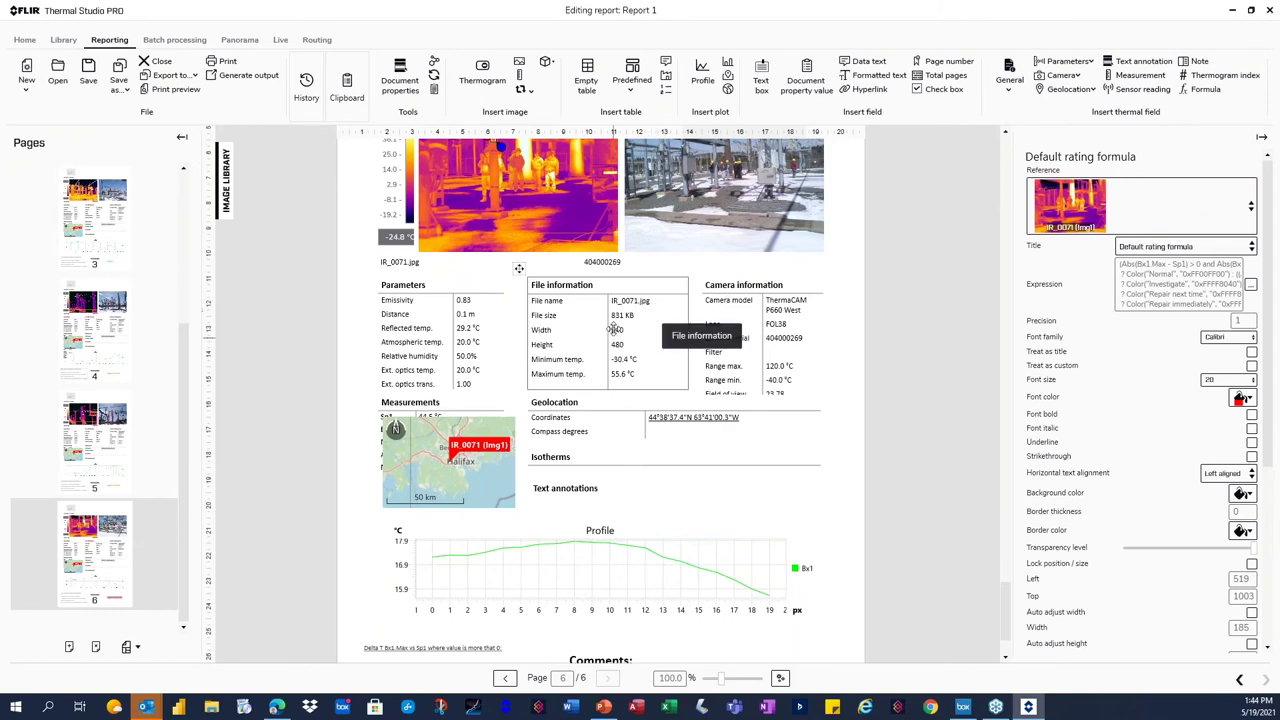
- Switch to batch processing and look through the output target and image jobs in the job toolbox
{"action": "left_click", "coordinate": [1240, 679]}
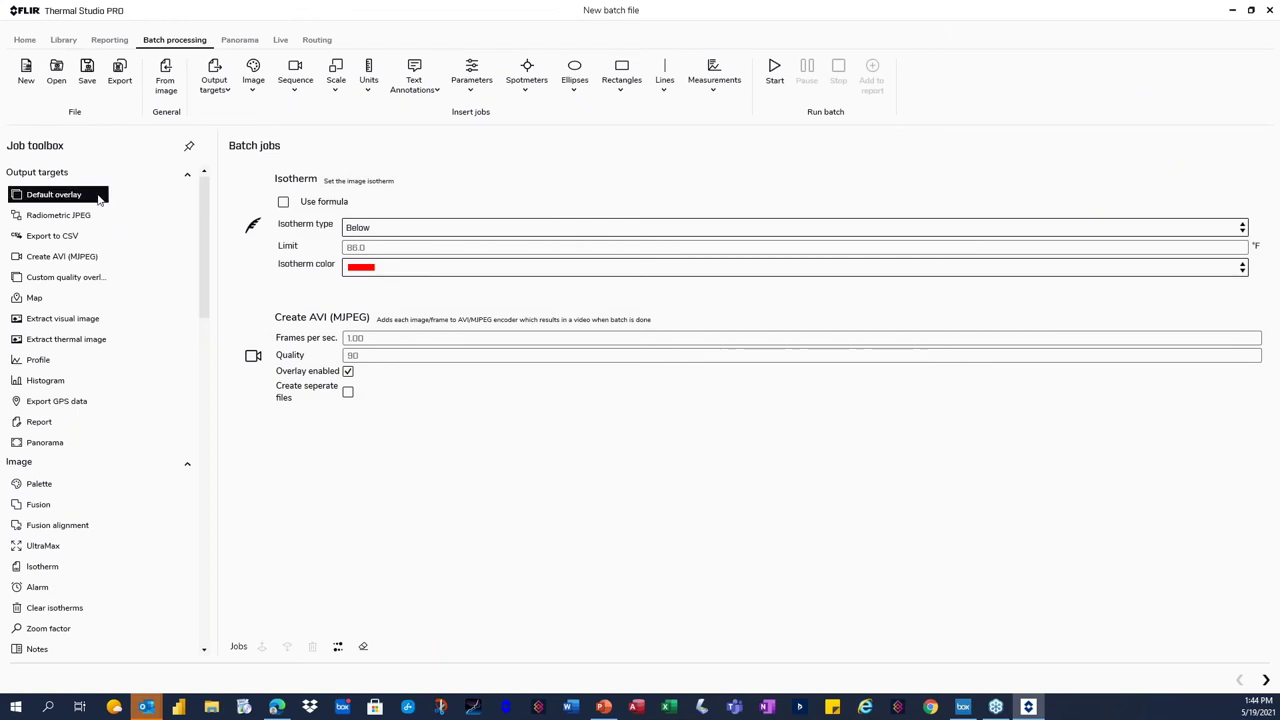
{"action": "scroll", "coordinate": [72, 400], "scroll_direction": "down", "scroll_amount": 2}
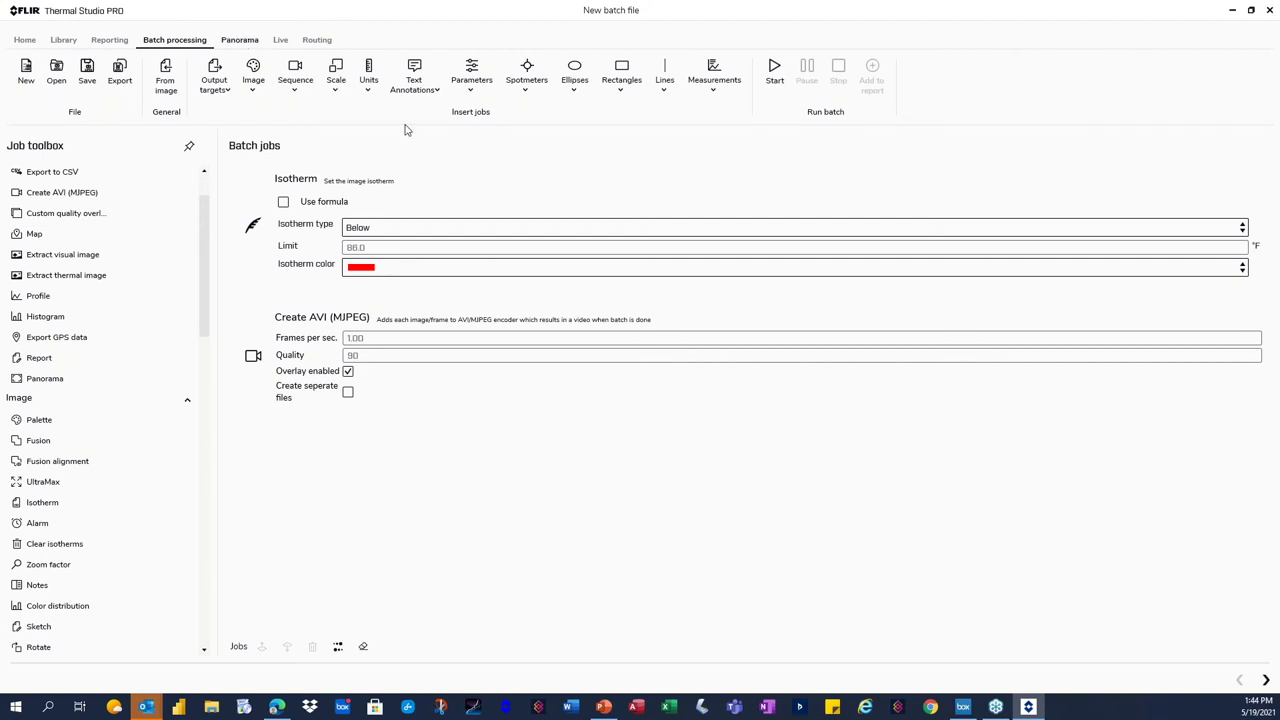
- Add all four images from the Samples > Panorama > Substation folder as panorama input files and start creating the panorama
{"action": "left_click", "coordinate": [533, 345]}
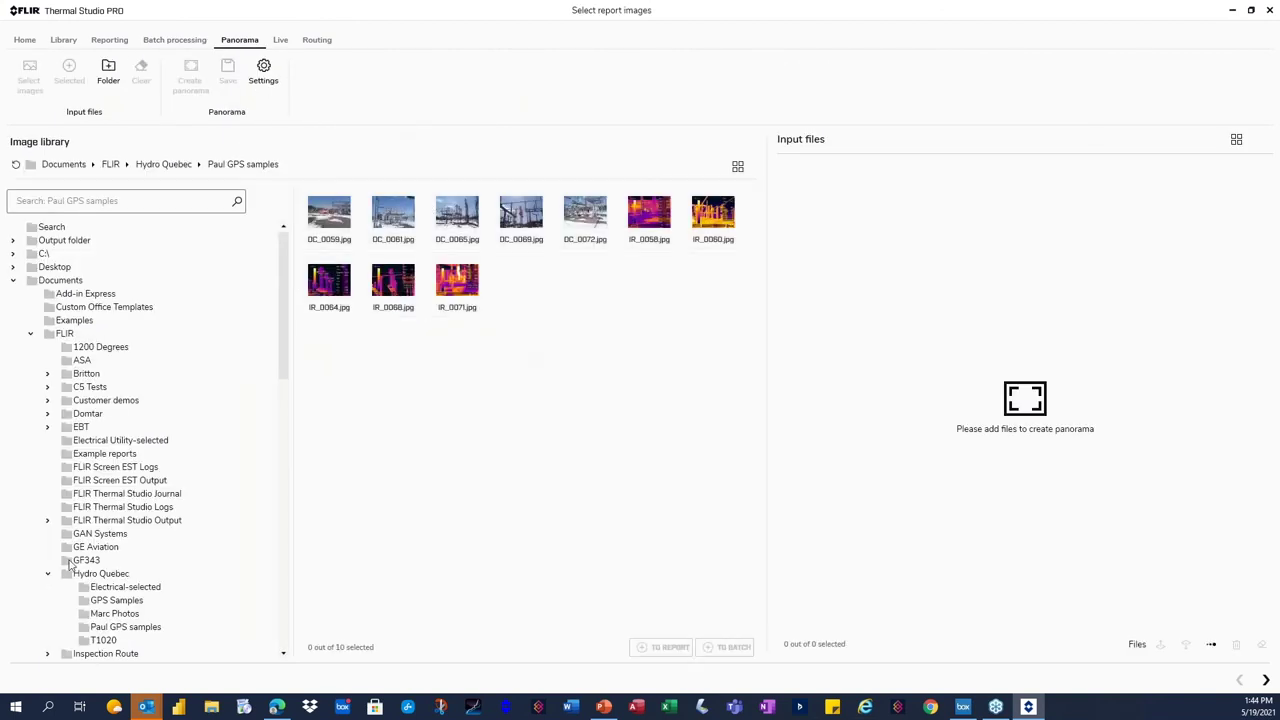
{"action": "scroll", "coordinate": [72, 566], "scroll_direction": "down", "scroll_amount": 3}
{"action": "scroll", "coordinate": [120, 590], "scroll_direction": "down", "scroll_amount": 5}
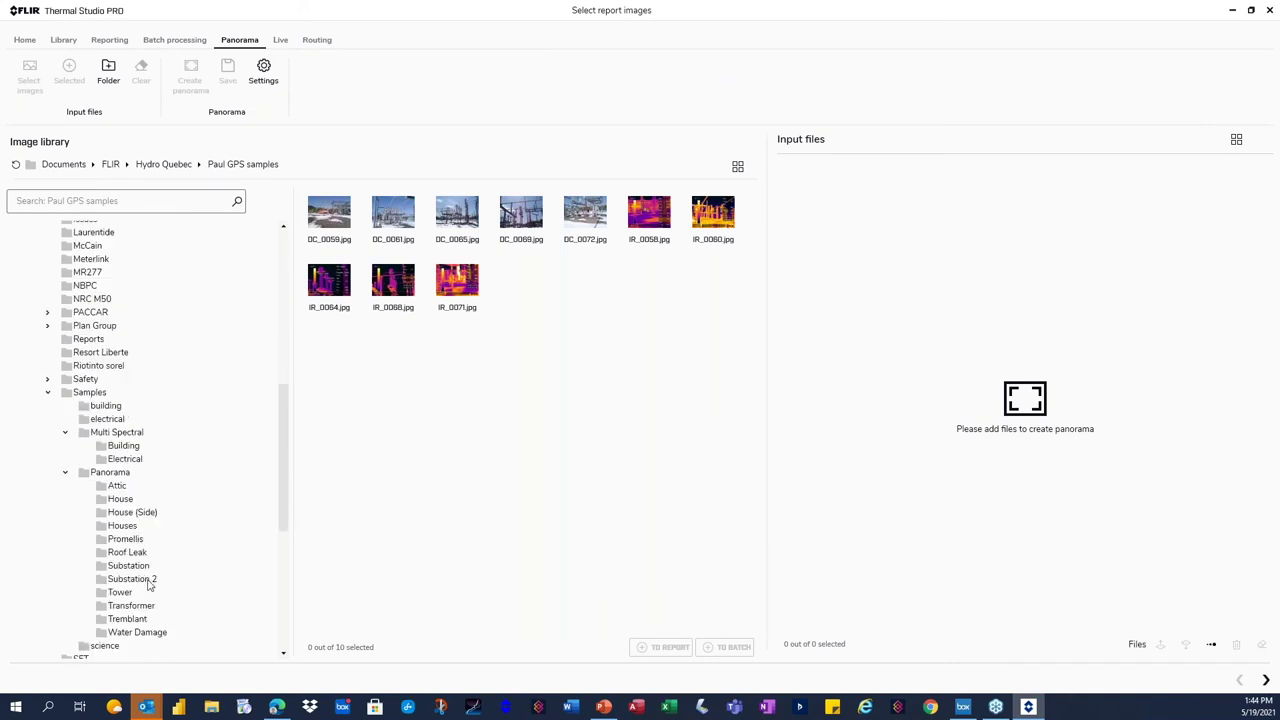
{"action": "left_click", "coordinate": [142, 567]}
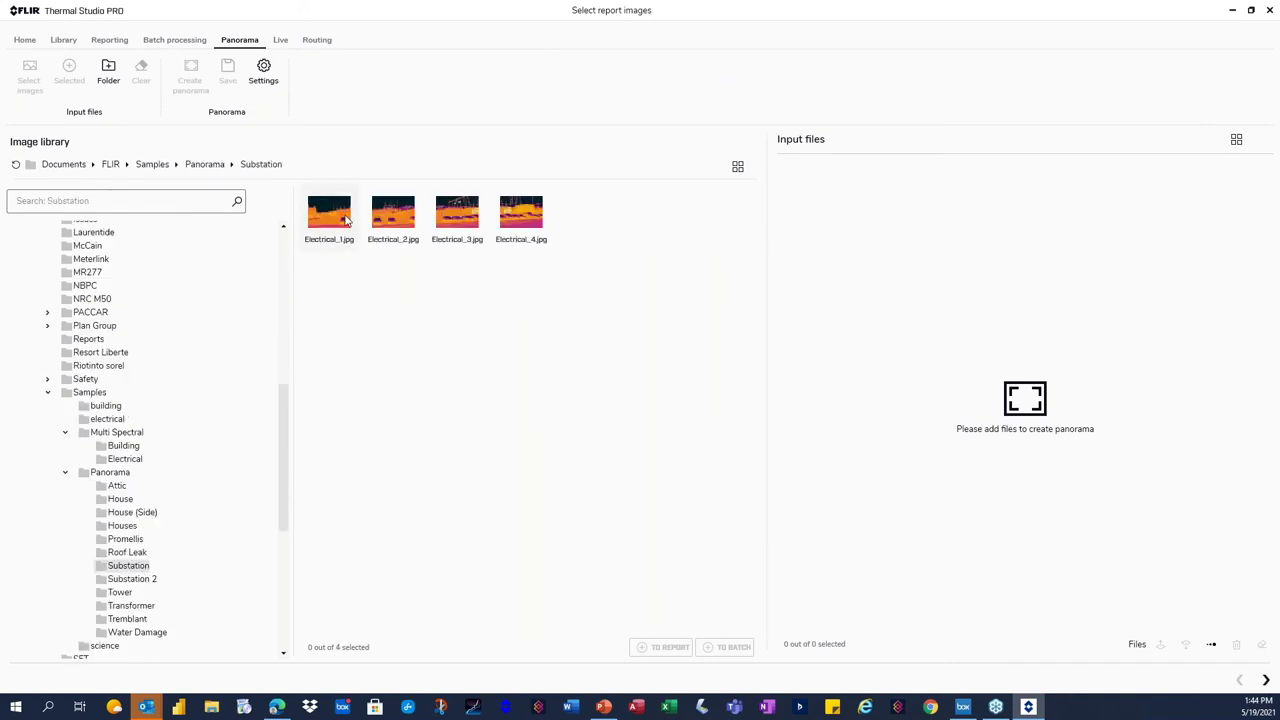
{"action": "left_click", "coordinate": [345, 220]}
{"action": "key", "text": "ctrl+a"}
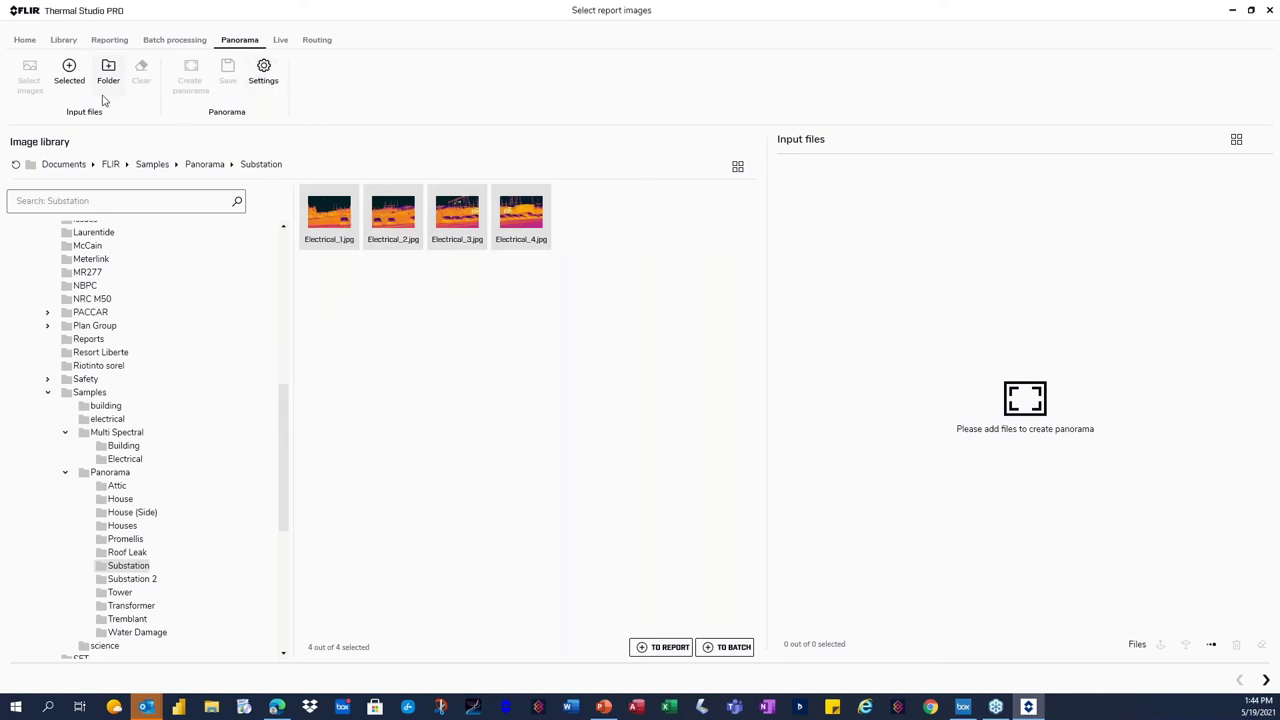
{"action": "left_click", "coordinate": [69, 80]}
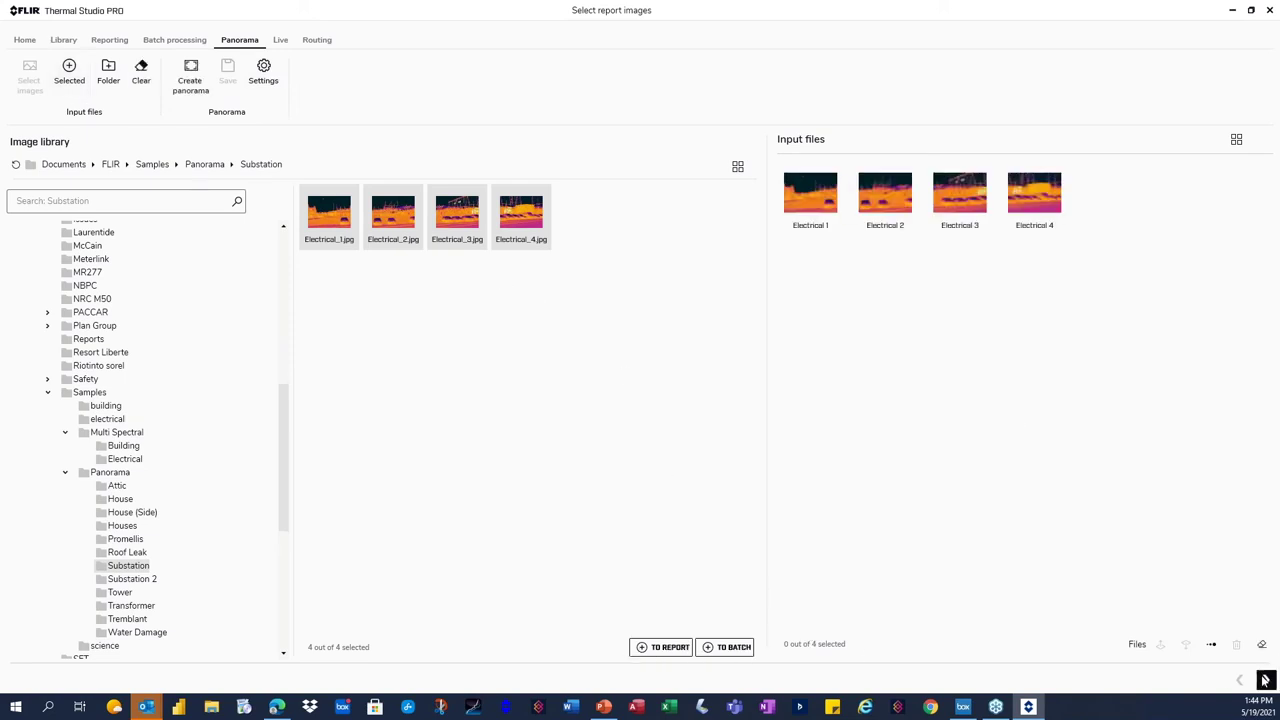
{"action": "left_click", "coordinate": [640, 310]}
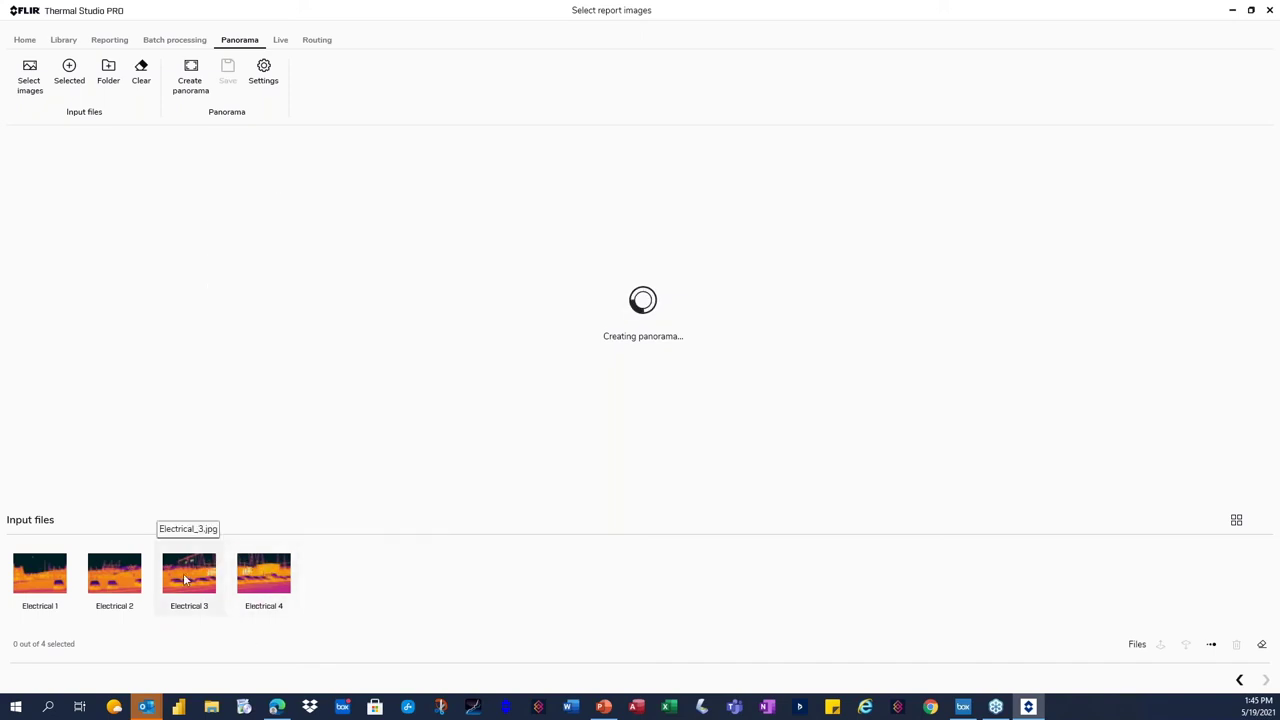
- Leave the finished substation panorama and open the existing Route 2 test file from the Inspection Route folder for route editing
{"action": "mouse_move", "coordinate": [185, 580]}
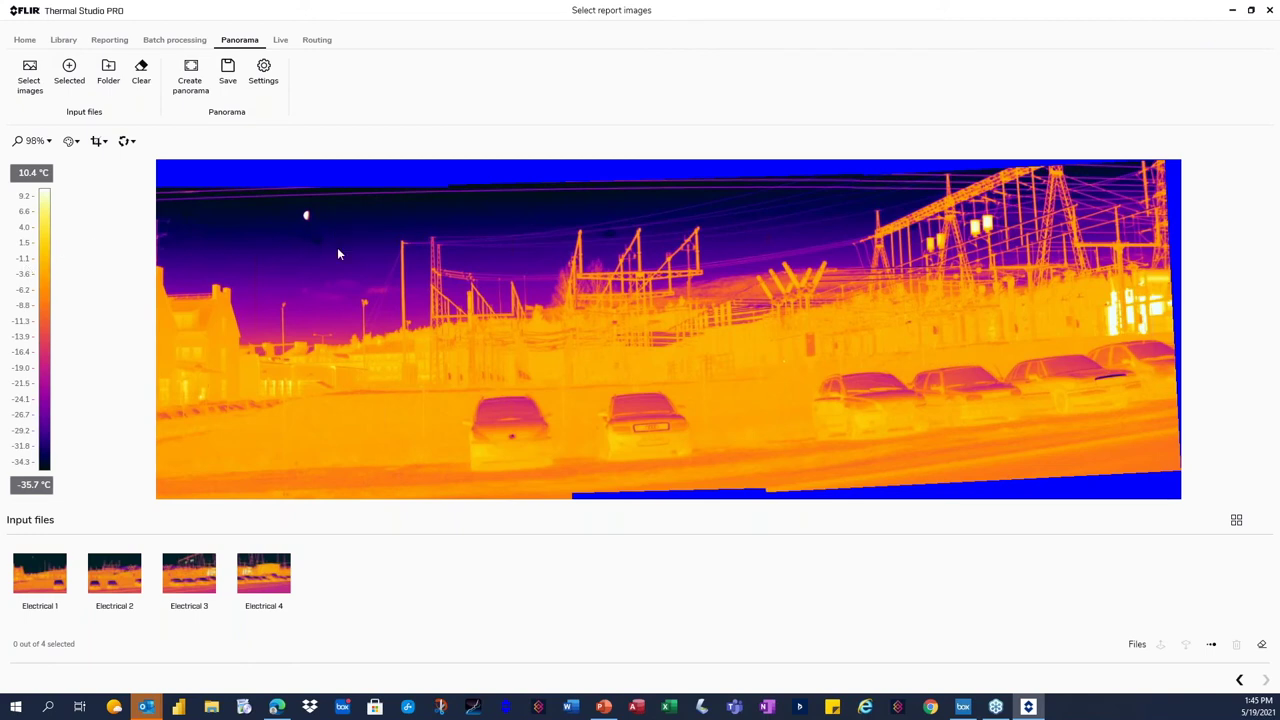
{"action": "left_click", "coordinate": [1240, 680]}
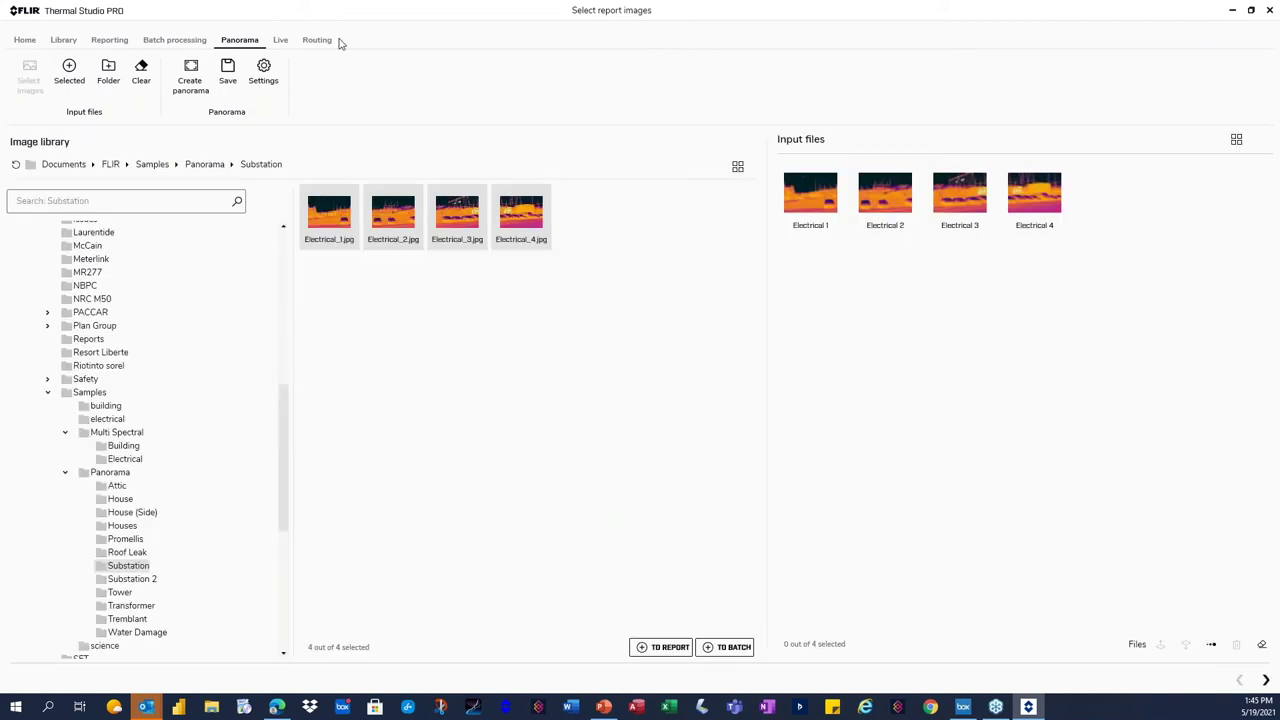
{"action": "left_click", "coordinate": [317, 40]}
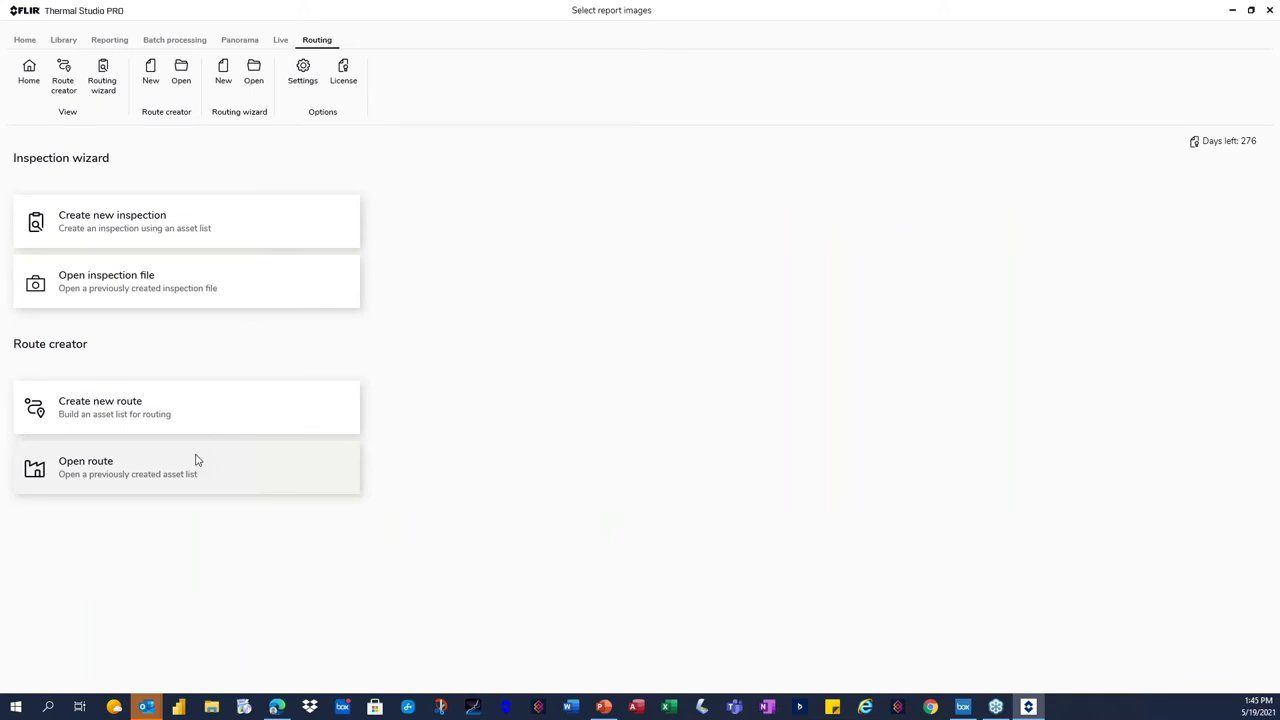
{"action": "left_click", "coordinate": [196, 460]}
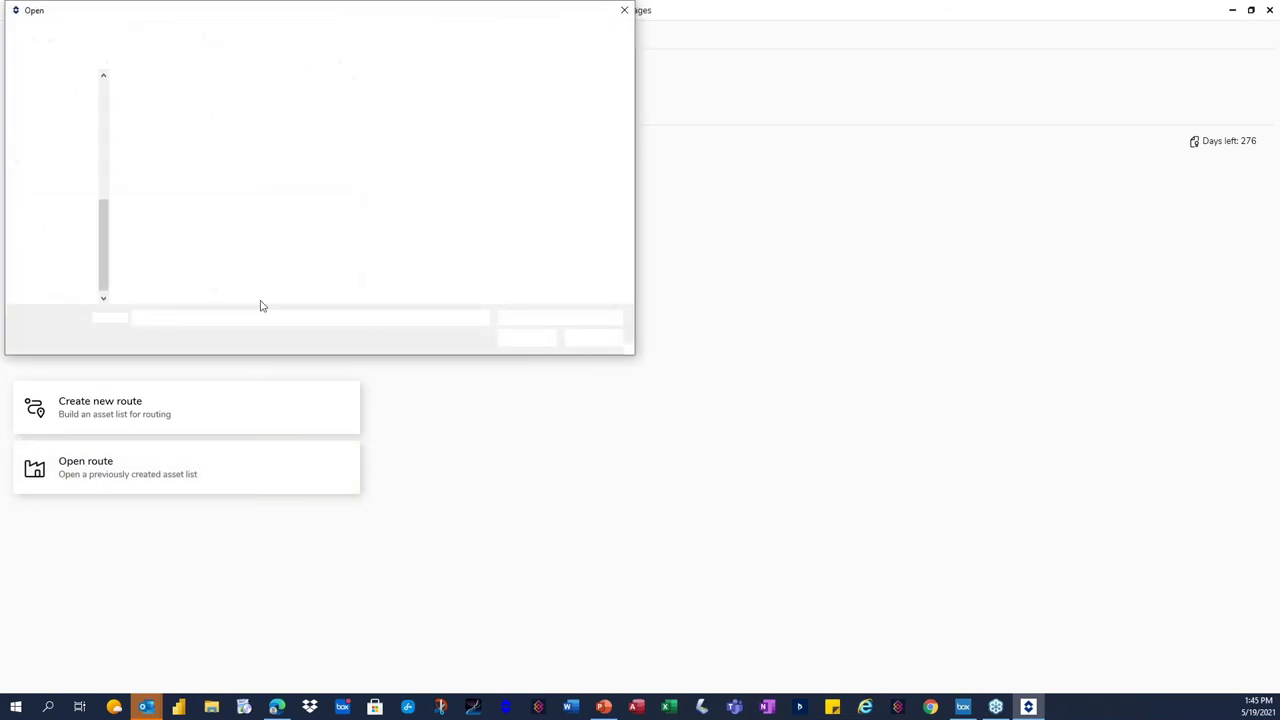
{"action": "left_click", "coordinate": [205, 197]}
{"action": "left_click", "coordinate": [526, 337]}
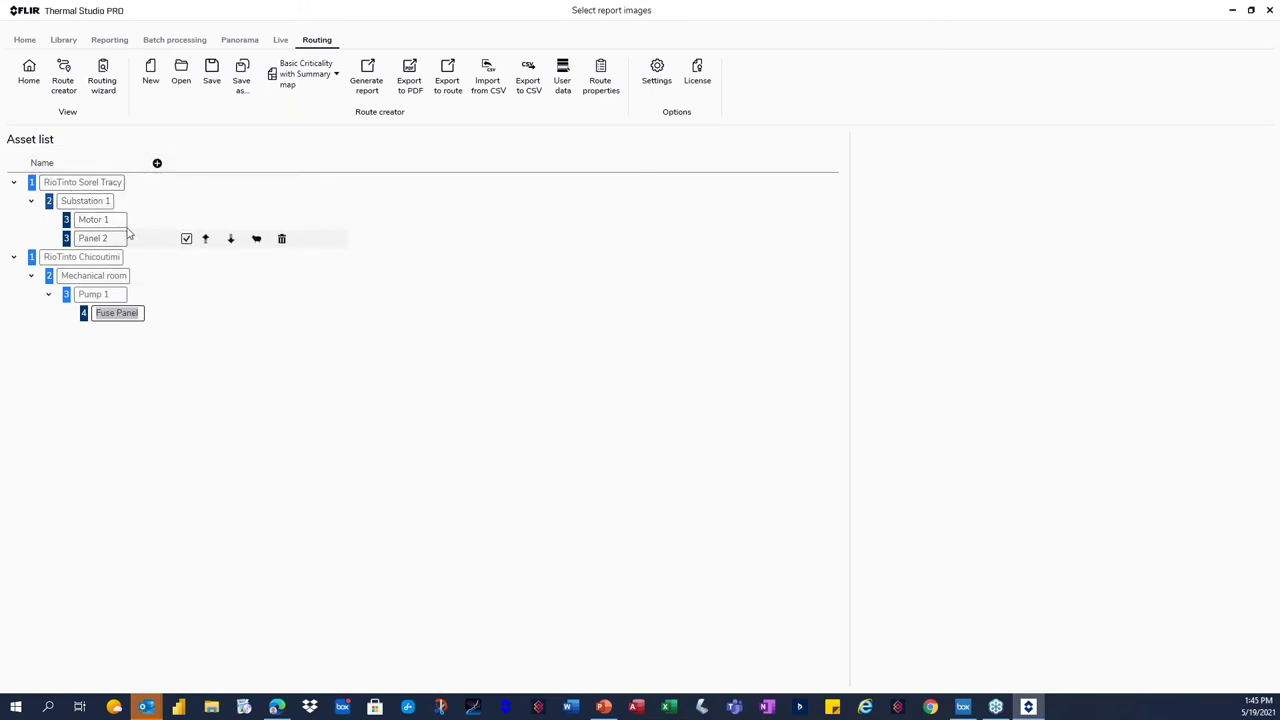
- Examine the Motor 1 inspection point's properties and comment field, and return to the routing start page
{"action": "left_click", "coordinate": [95, 220]}
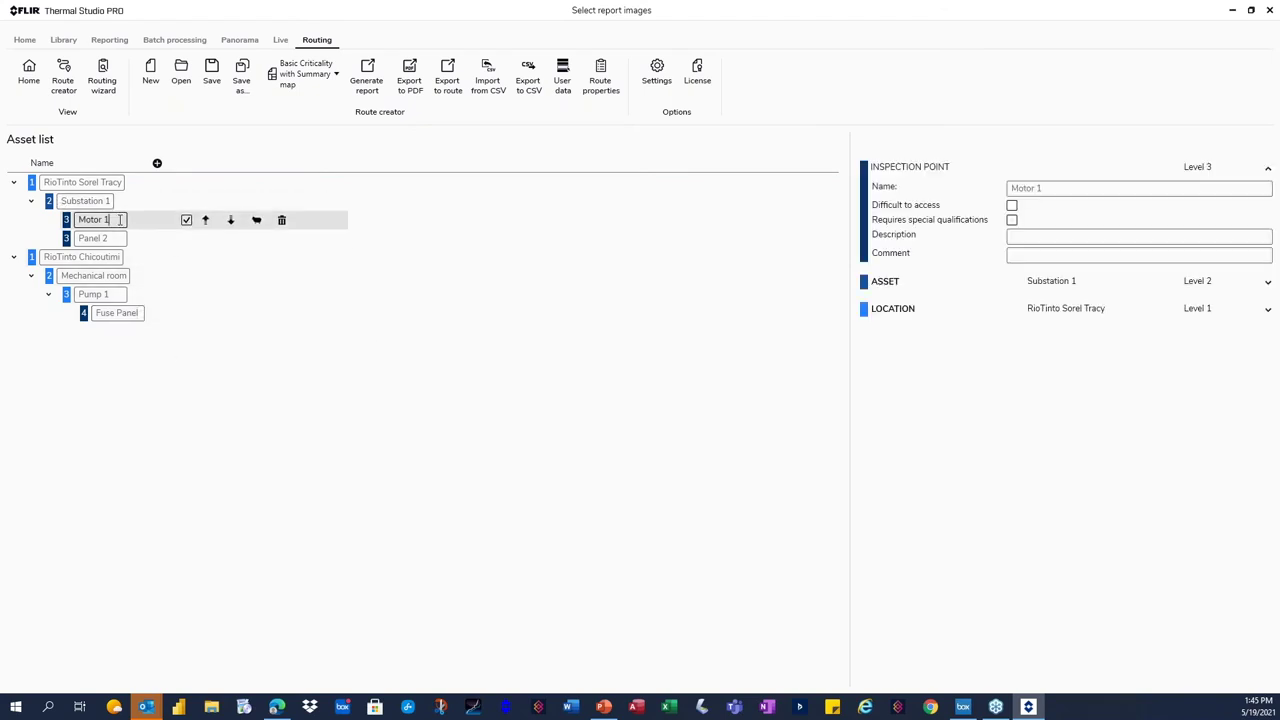
{"action": "left_click", "coordinate": [1044, 256]}
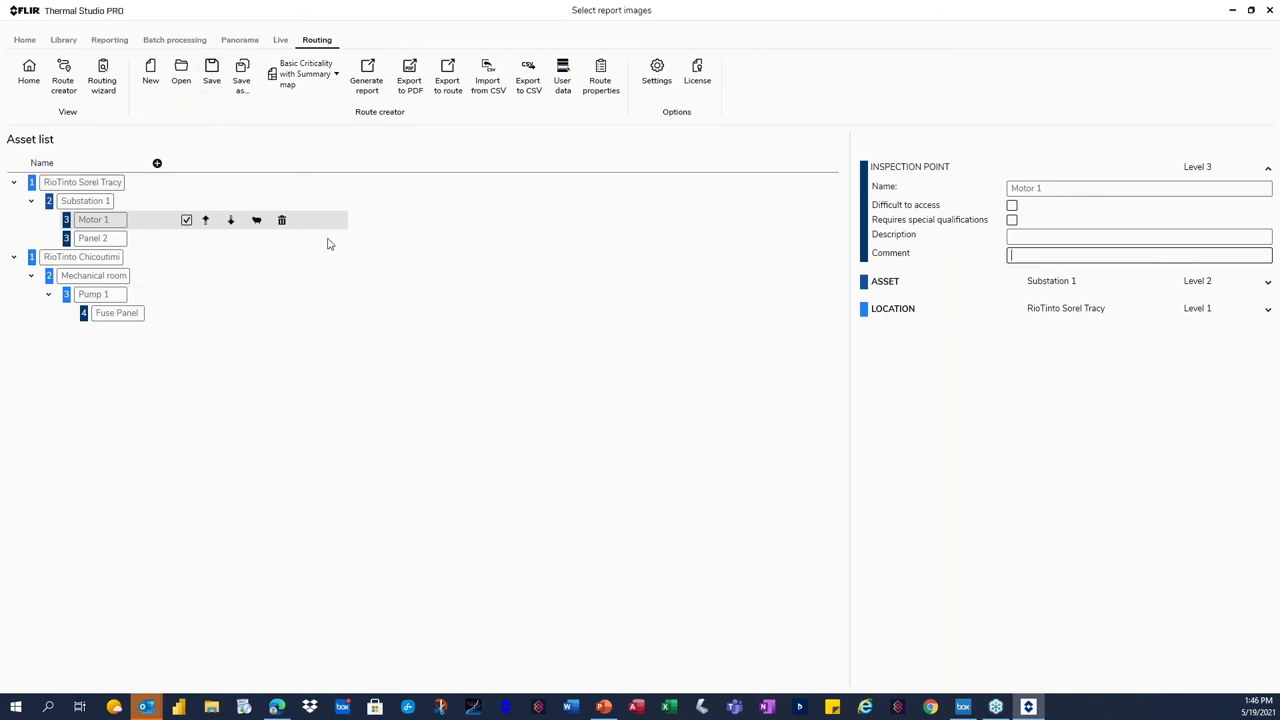
{"action": "left_click", "coordinate": [30, 80]}
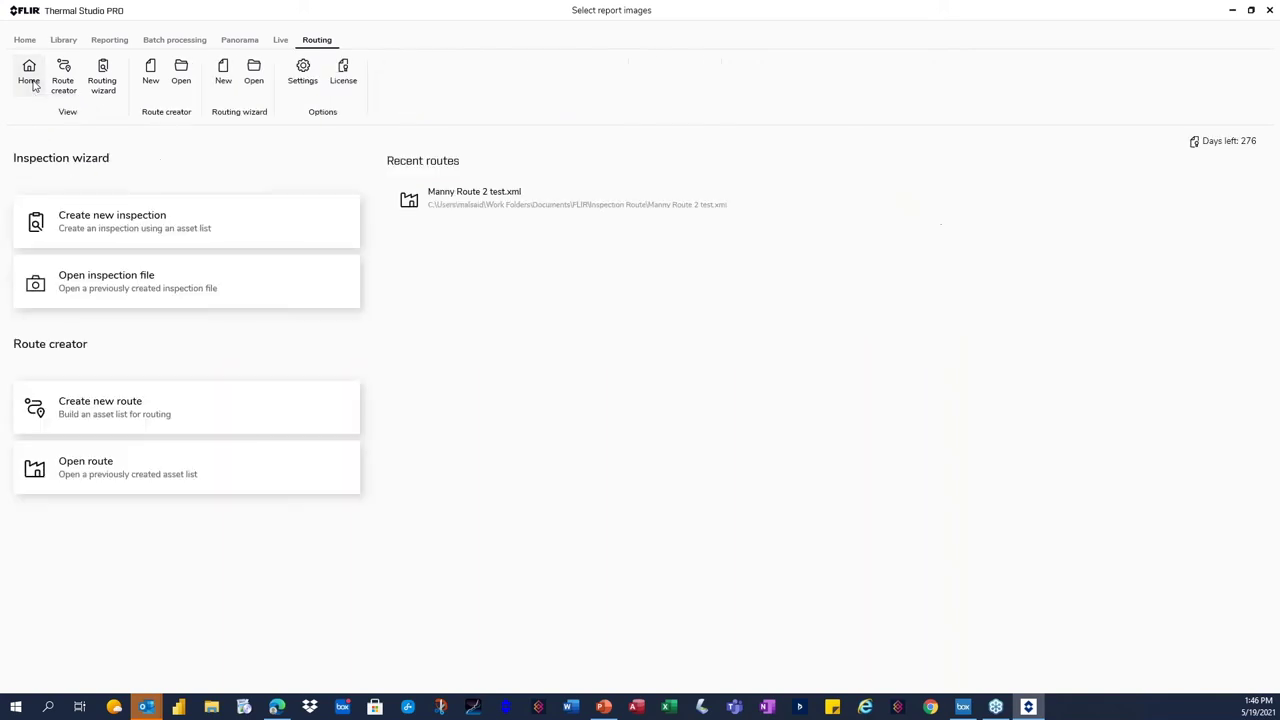
- Try to open May 7 route from the Inspection Route folder as an inspection file
{"action": "left_click", "coordinate": [172, 293]}
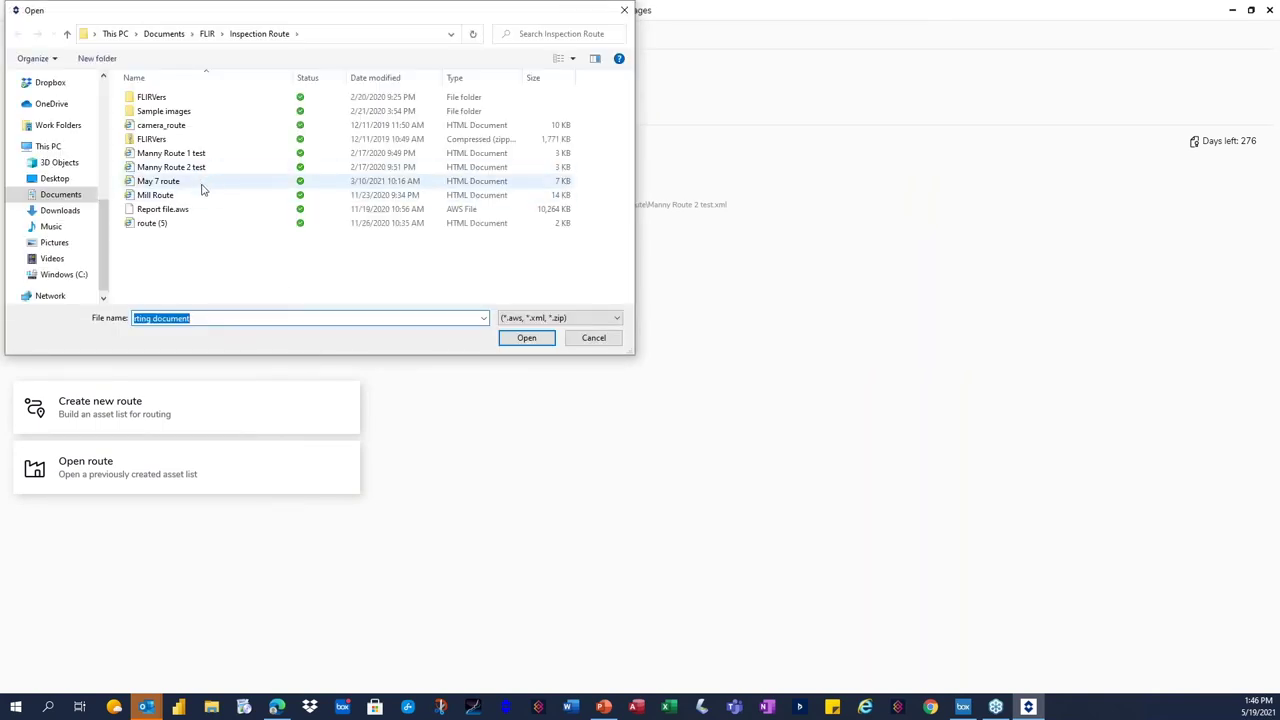
{"action": "left_click", "coordinate": [200, 195]}
{"action": "left_click", "coordinate": [200, 182]}
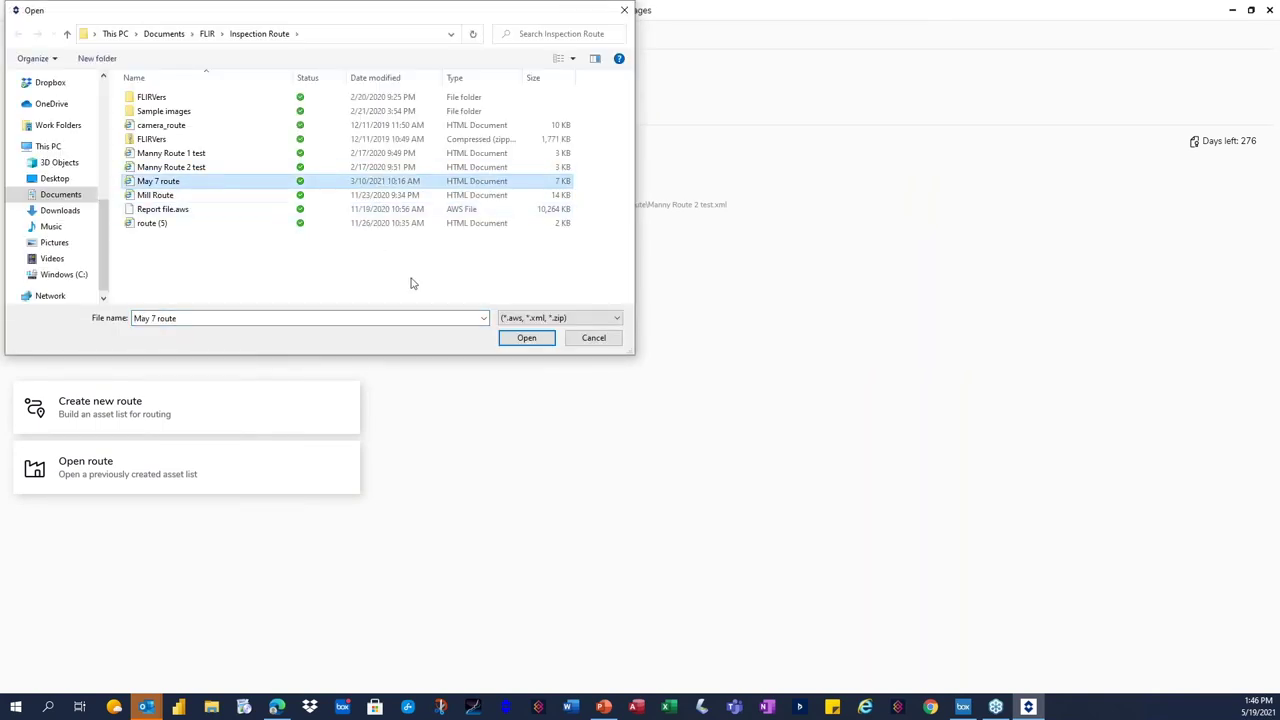
{"action": "left_click", "coordinate": [526, 337]}
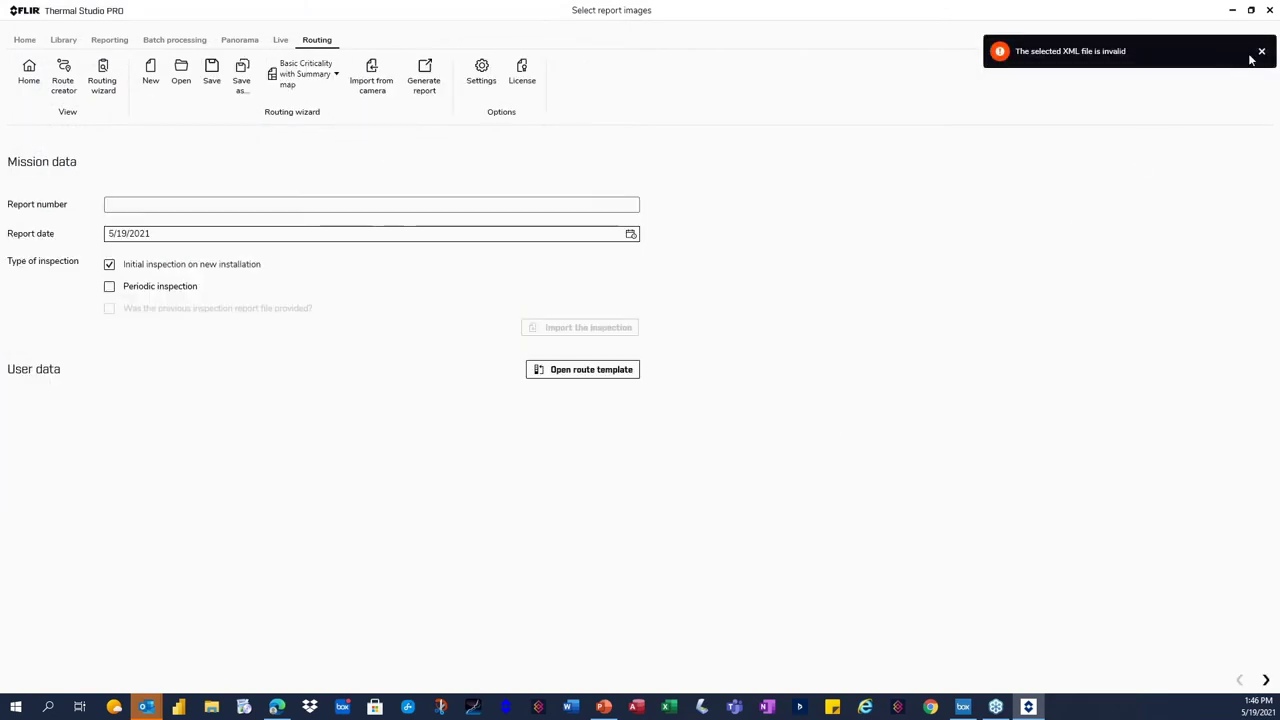
- Return to the routing start page and open the Route 1 test file as the inspection file
{"action": "left_click", "coordinate": [29, 78]}
{"action": "left_click", "coordinate": [183, 282]}
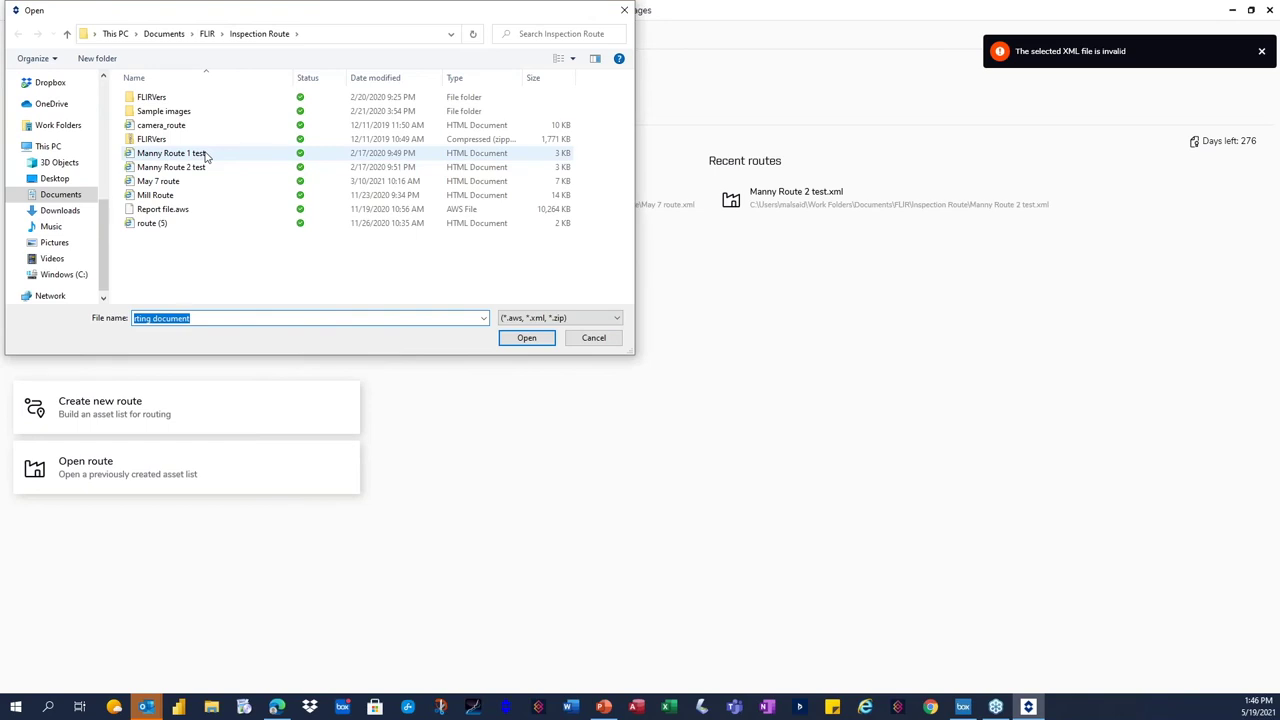
{"action": "left_click", "coordinate": [198, 155]}
{"action": "left_click", "coordinate": [522, 342]}
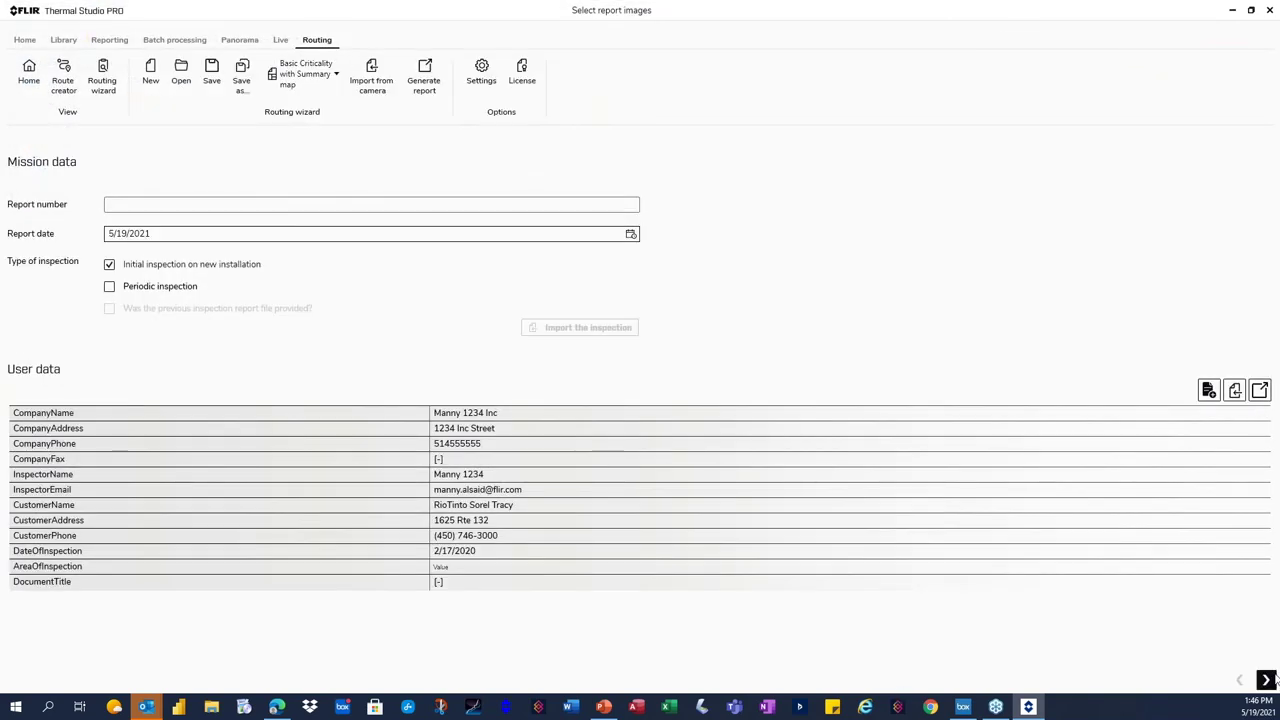
- Associate the Electrical_1 and Electrical_2 images with Substation 1 in the route and request the inspection report without saving changes
{"action": "left_click", "coordinate": [1266, 680]}
{"action": "left_click_drag", "start_coordinate": [1000, 205], "coordinate": [671, 220]}
{"action": "left_click", "coordinate": [1045, 222]}
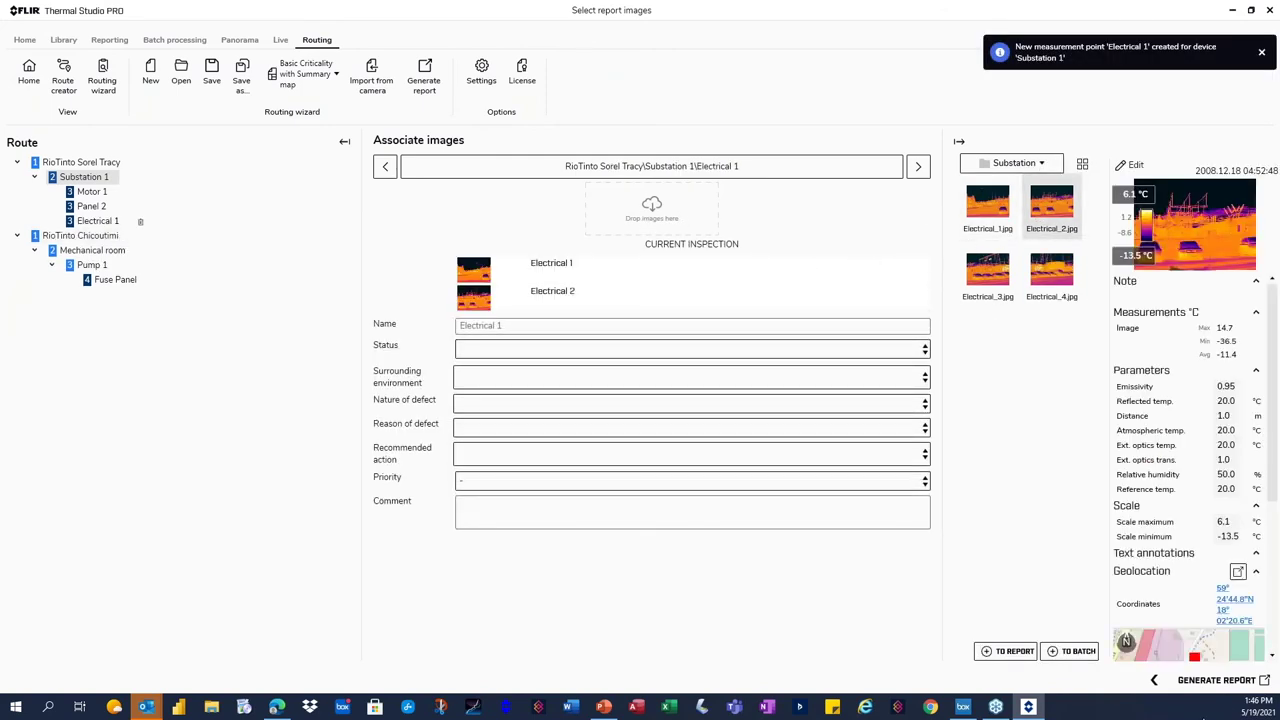
{"action": "left_click", "coordinate": [1215, 680]}
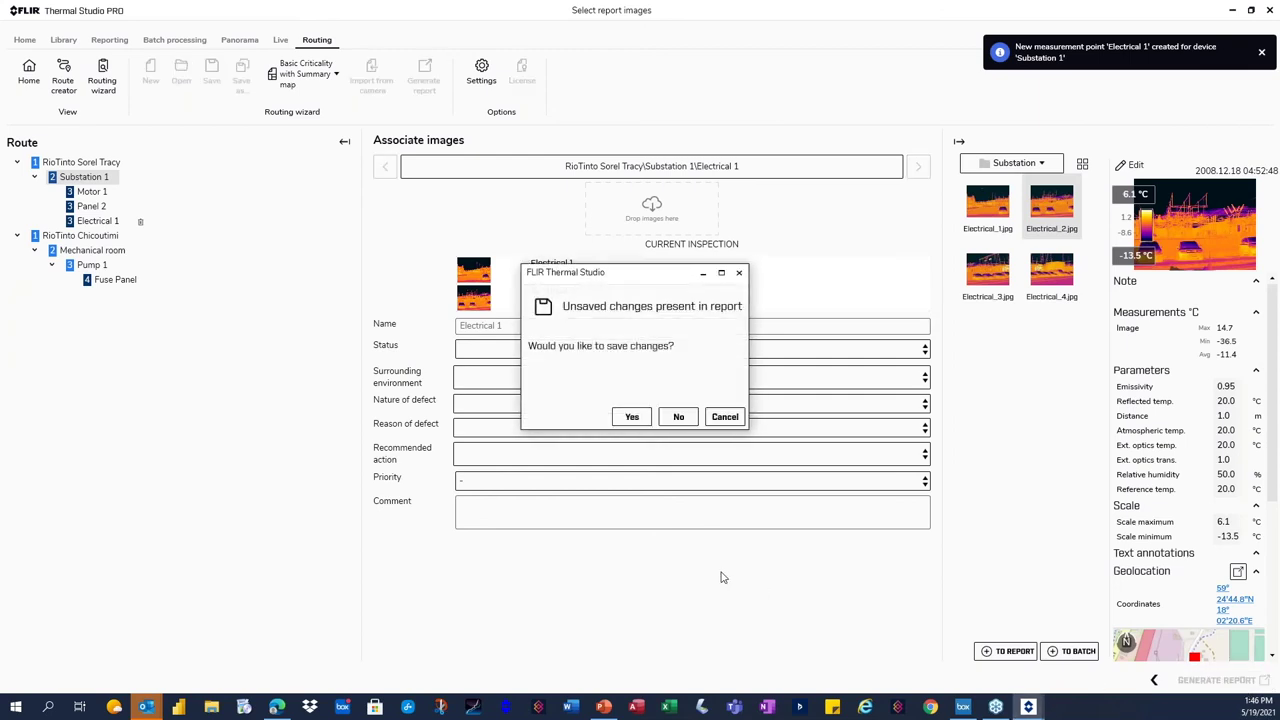
{"action": "left_click", "coordinate": [677, 418]}
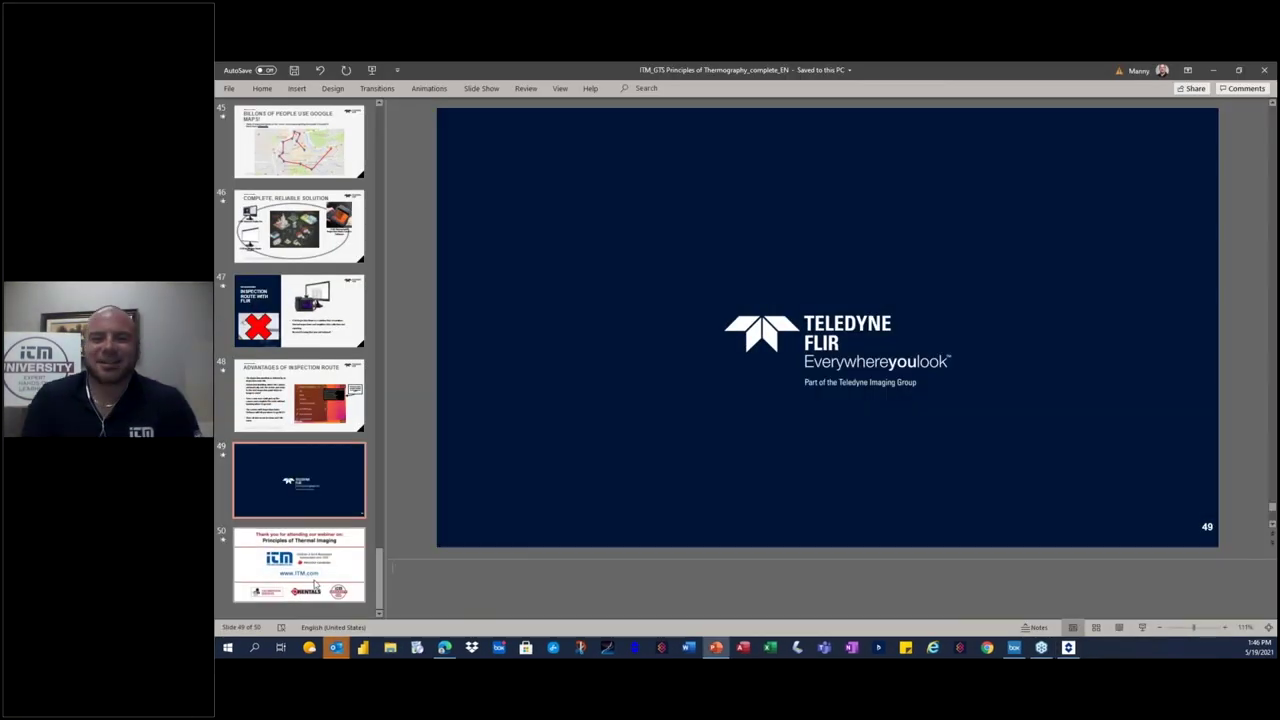
- In the PowerPoint presentation, go to the closing thank-you slide and start the slide show from it
{"action": "left_click", "coordinate": [300, 575]}
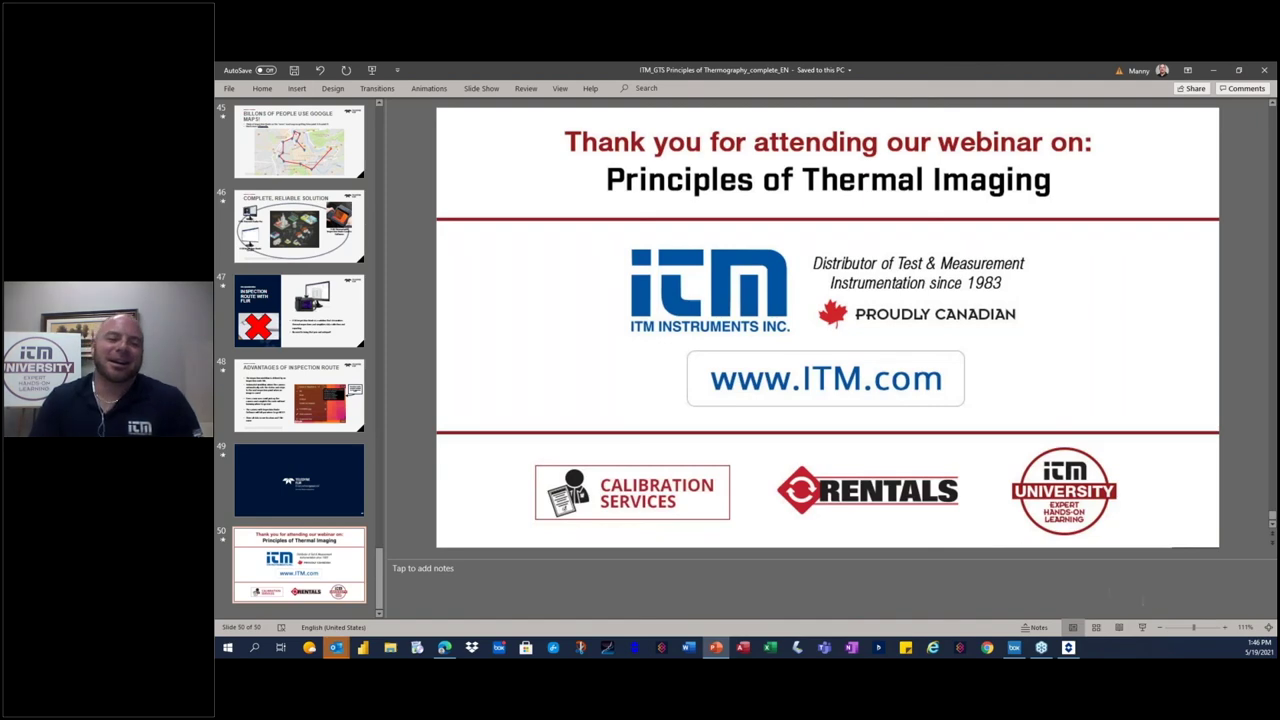
{"action": "left_click", "coordinate": [1142, 627]}
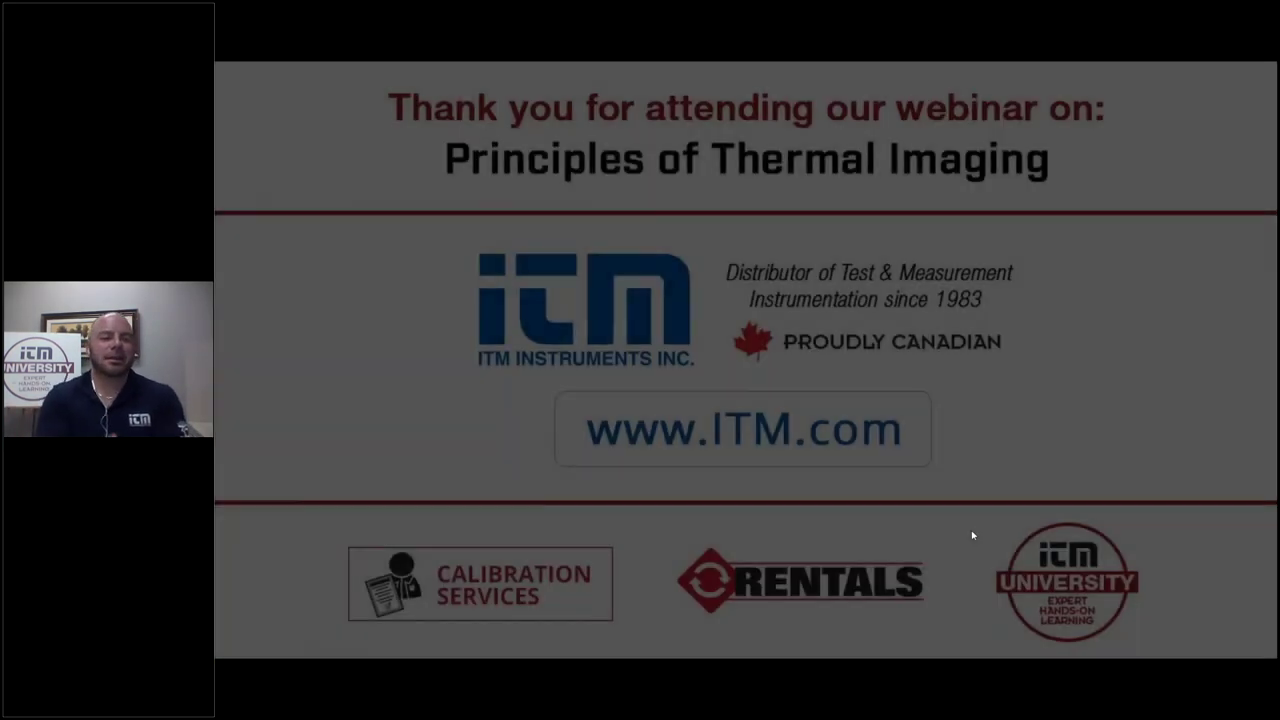